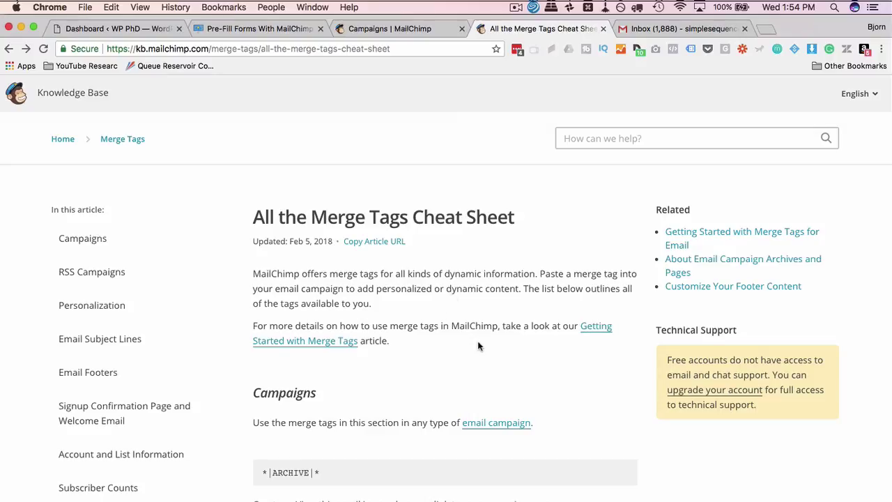
# - Find 'fname' in the merge tags cheat sheet and select the *|FNAME|* merge tag
pyautogui.press('super+f')
pyautogui.write('fname')
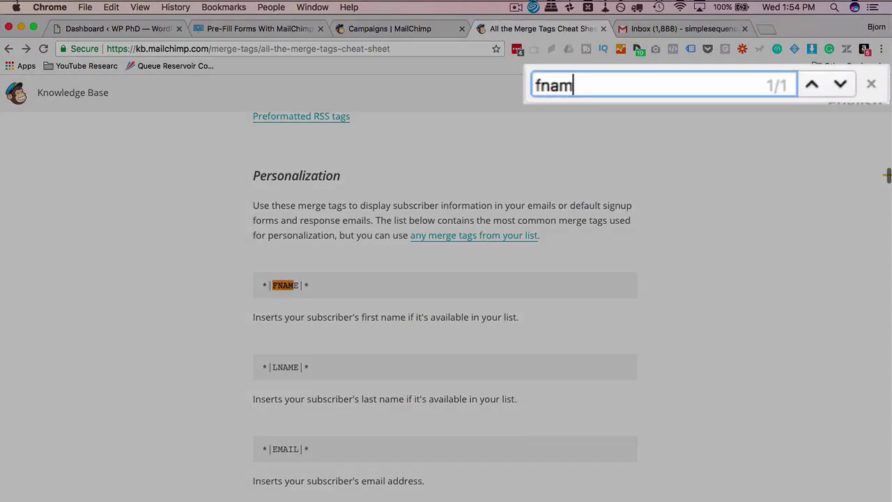
pyautogui.scroll(-1, 302, 324)
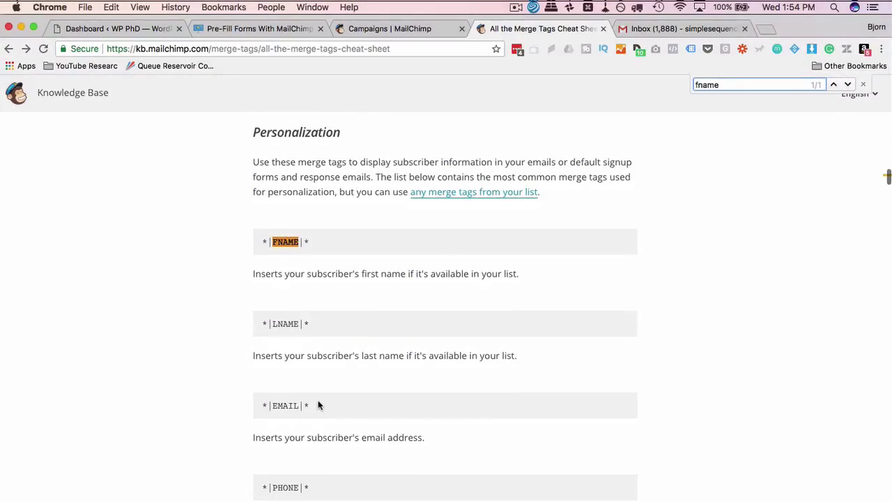
pyautogui.moveTo(319, 405); pyautogui.dragTo(252, 405)
pyautogui.moveTo(310, 242); pyautogui.dragTo(261, 244)
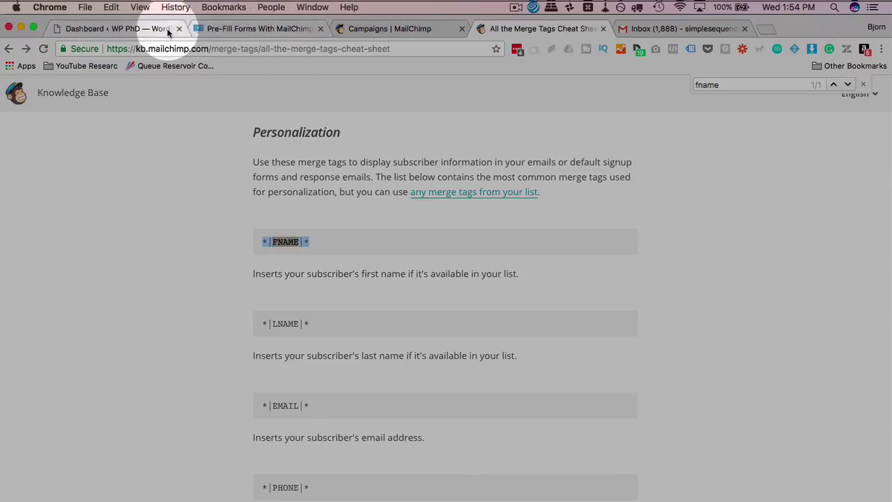
pyautogui.click(282, 26)
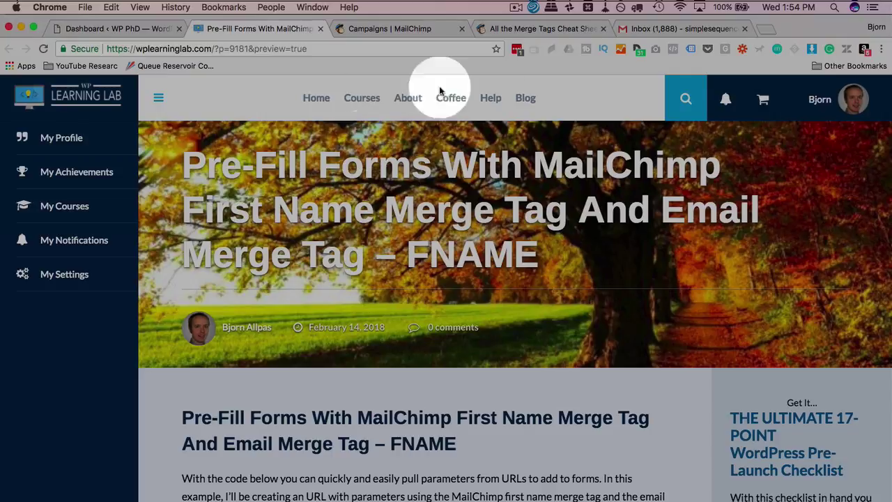
pyautogui.click(553, 29)
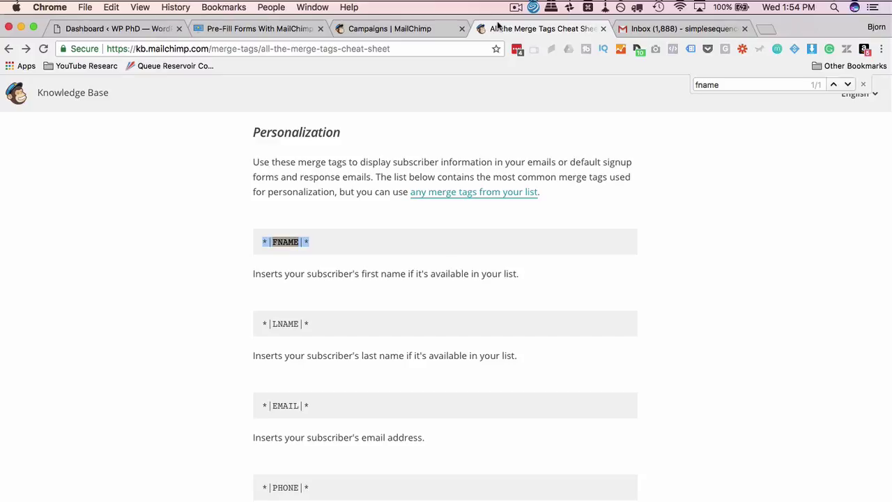
# - From Campaigns, create a regular email campaign named 'Prefill Form Testing'
pyautogui.click(393, 28)
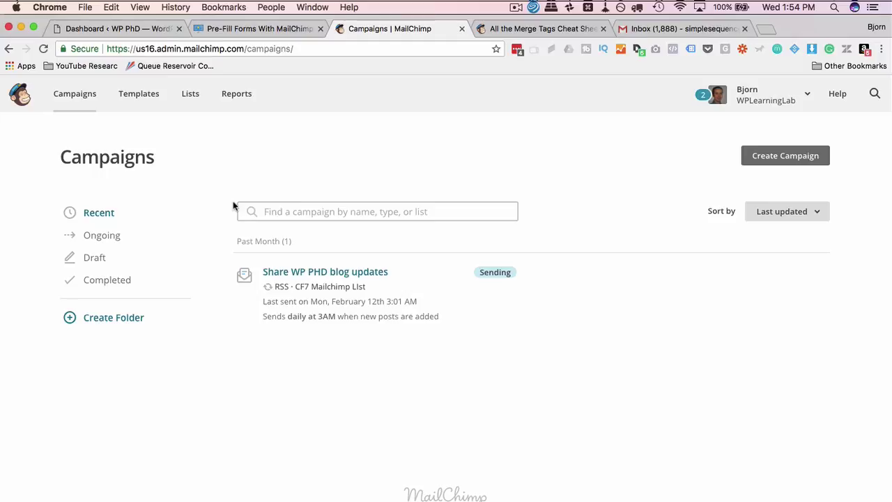
pyautogui.click(767, 155)
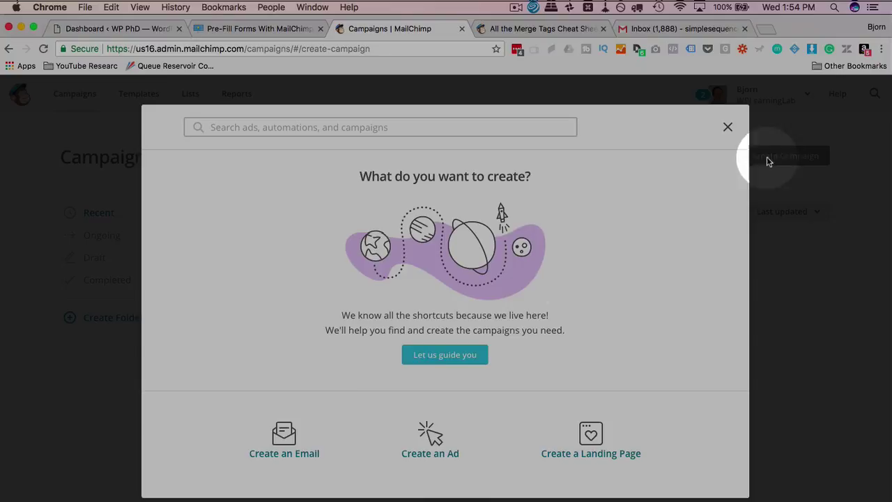
pyautogui.click(284, 433)
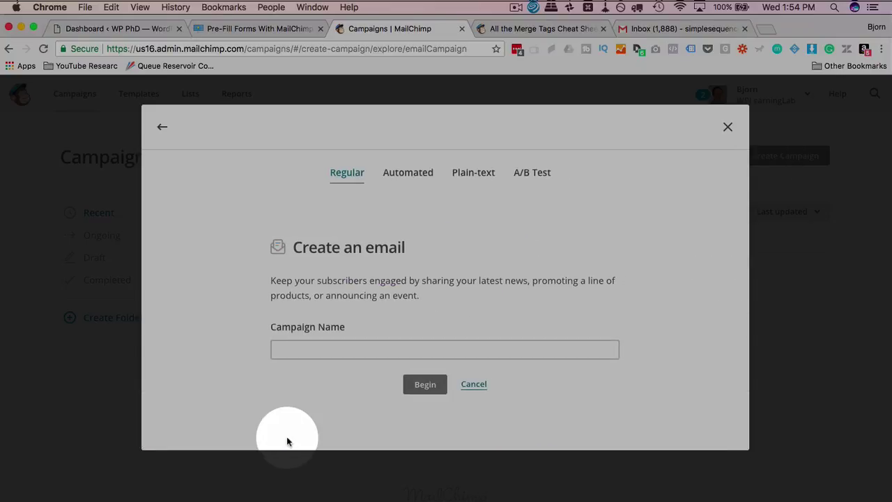
pyautogui.click(343, 349)
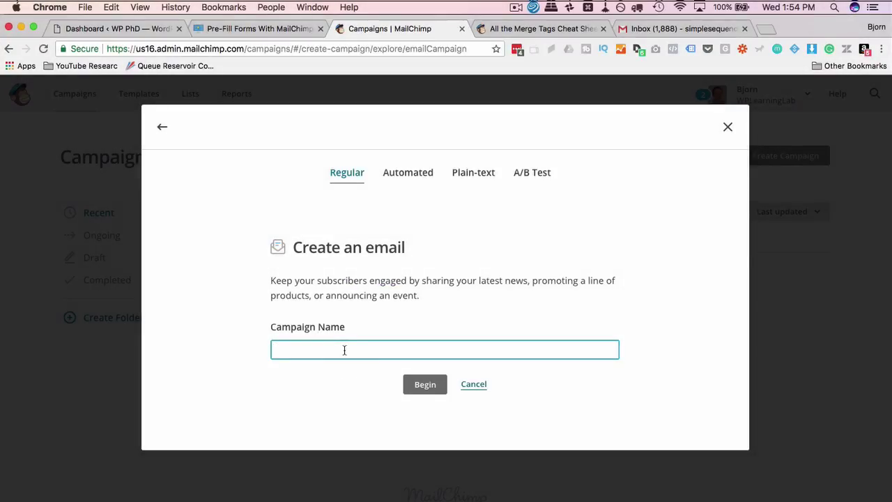
pyautogui.write('Prefill Form Testing')
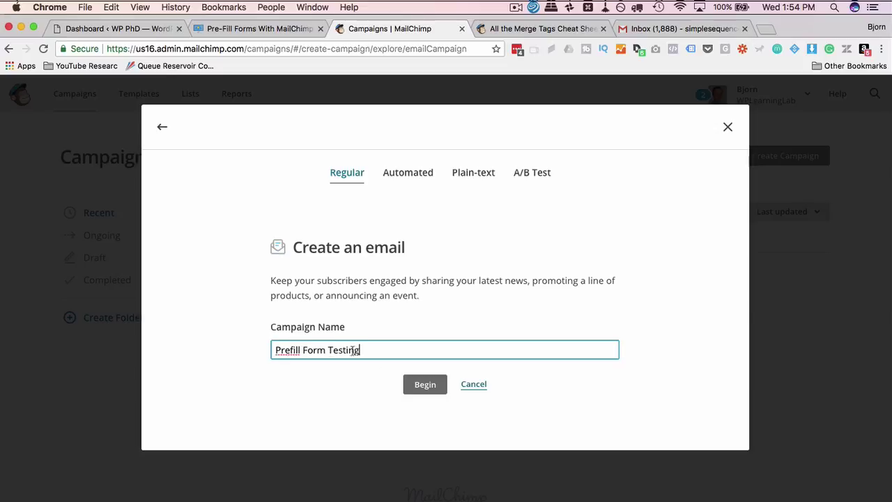
pyautogui.click(430, 384)
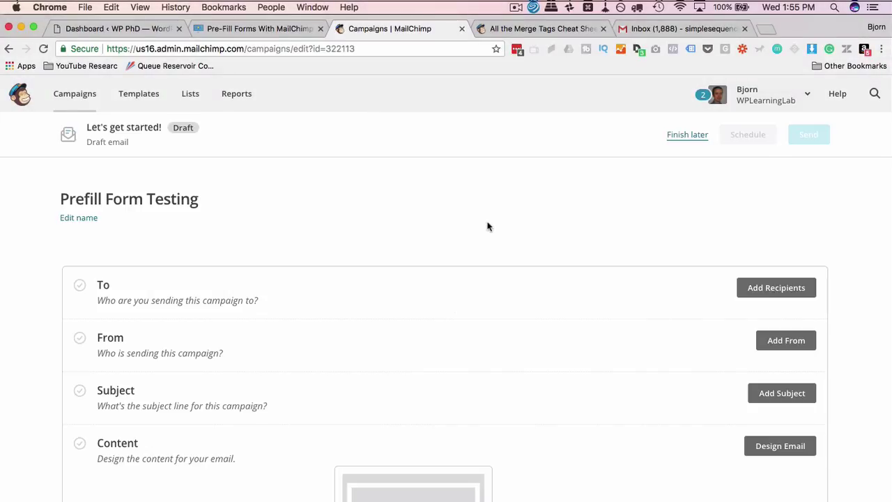
# - Send to the CF7 Mailchimp List with the To field personalized by *|FNAME|*
pyautogui.scroll(-2, 488, 227)
pyautogui.click(757, 226)
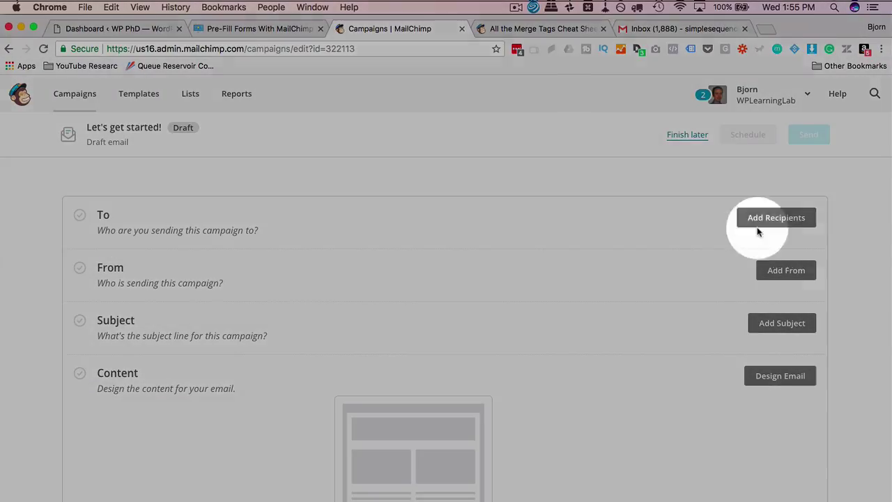
pyautogui.click(317, 276)
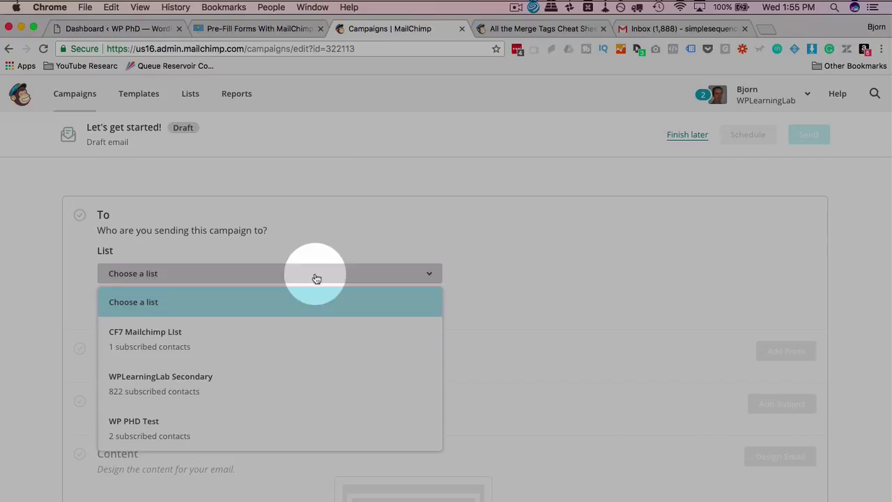
pyautogui.click(144, 344)
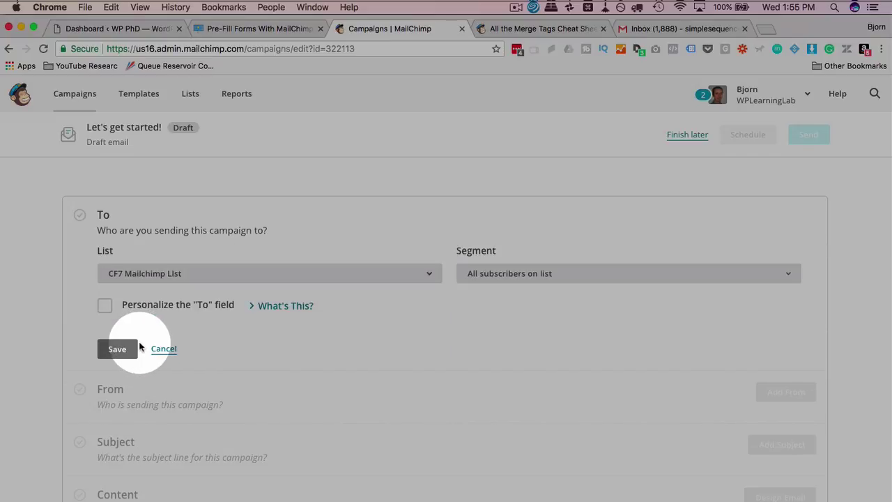
pyautogui.scroll(-1, 174, 300)
pyautogui.click(105, 262)
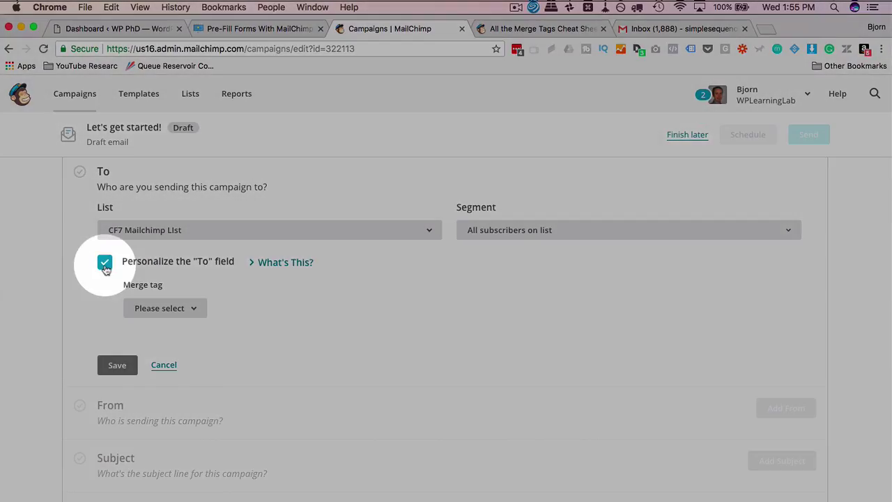
pyautogui.click(188, 310)
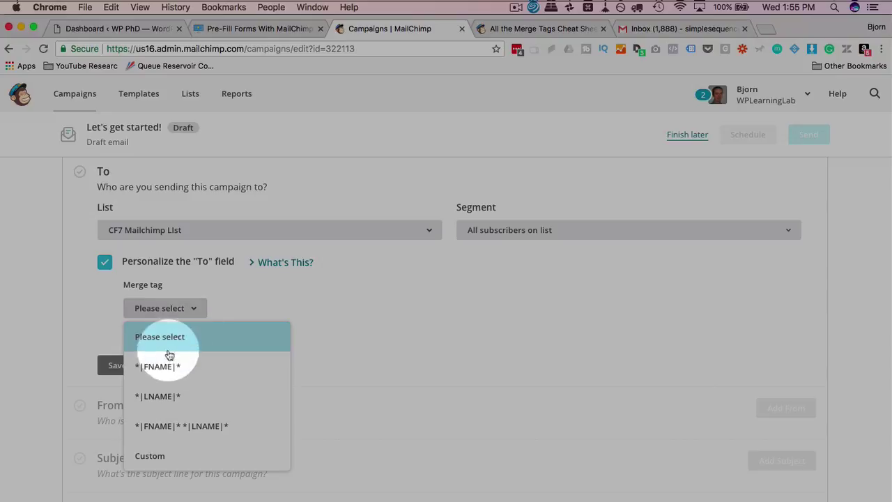
pyautogui.click(133, 365)
pyautogui.click(117, 366)
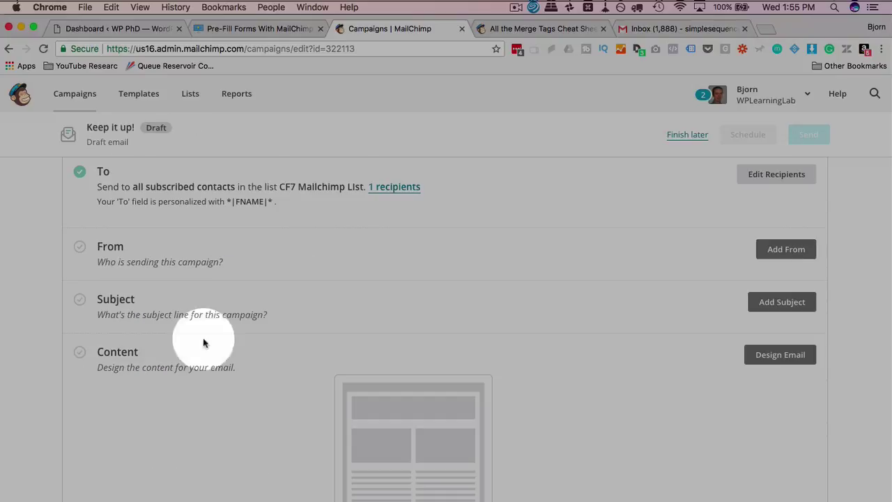
# - Keep the default sender details and set the subject line to 'Prefill Testing'
pyautogui.click(795, 251)
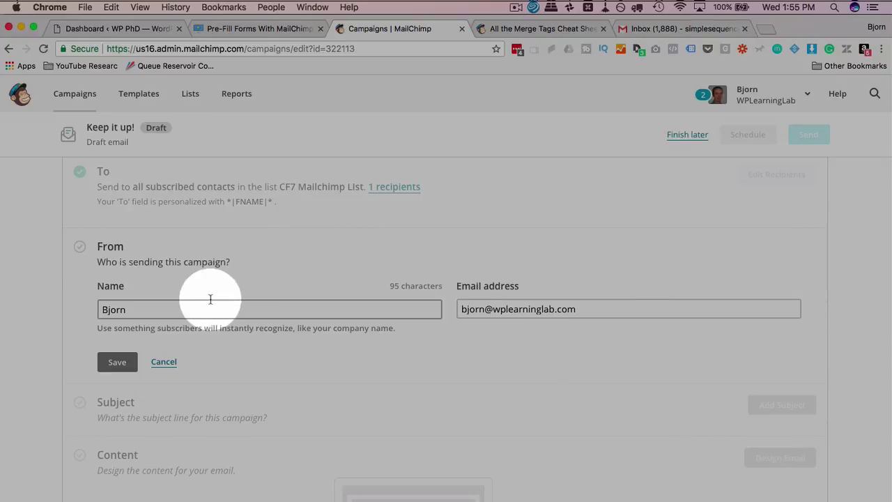
pyautogui.click(121, 363)
pyautogui.scroll(-2, 625, 301)
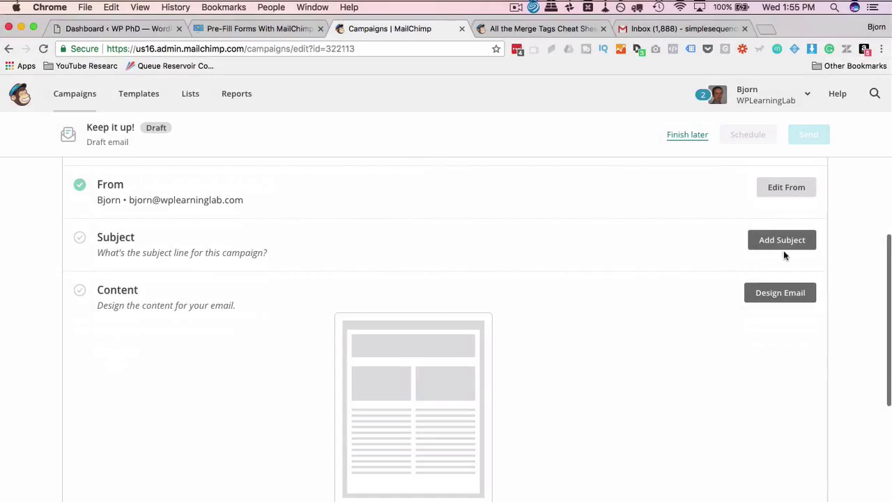
pyautogui.click(784, 245)
pyautogui.click(314, 298)
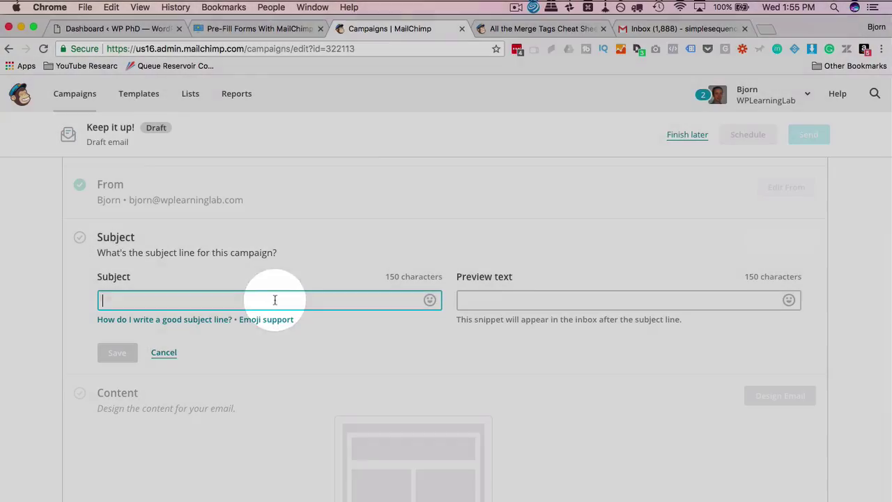
pyautogui.write('Prefill Testing')
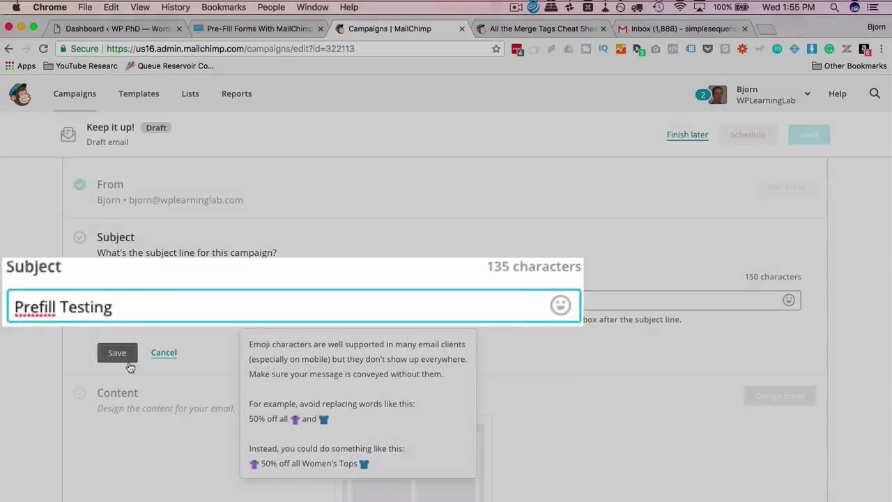
pyautogui.click(117, 354)
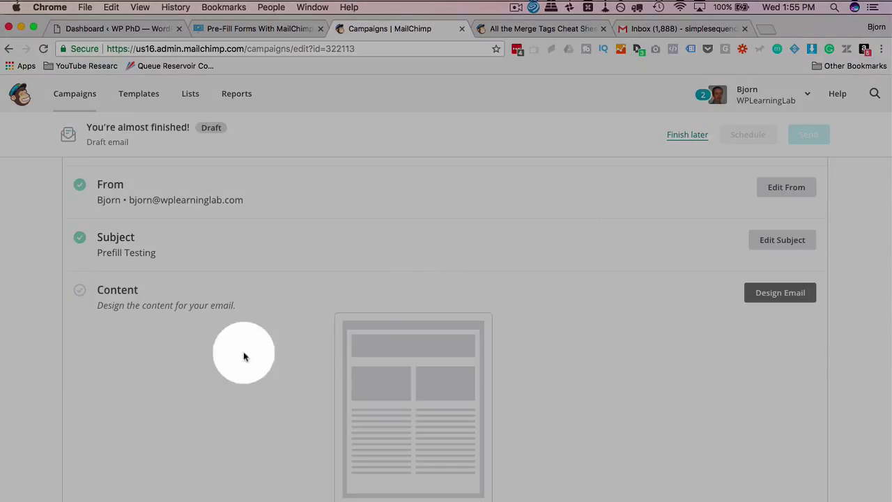
pyautogui.scroll(-1, 165, 259)
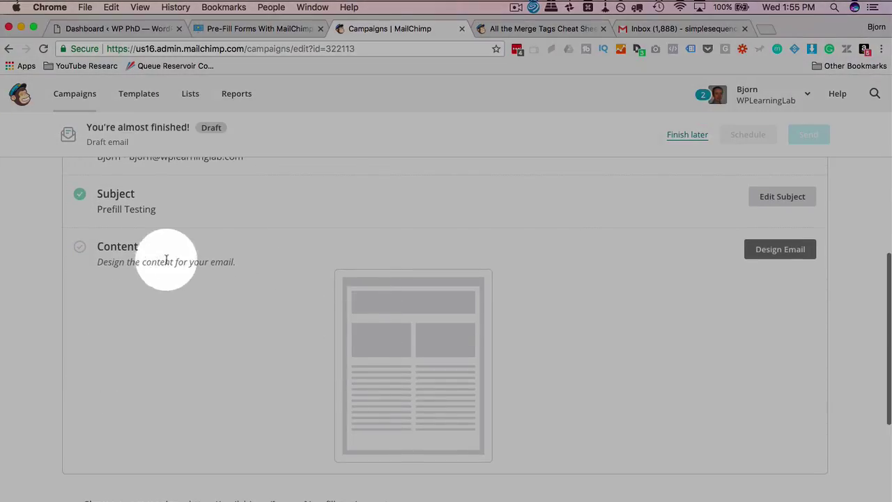
# - Start designing the email with the Simple Text template
pyautogui.click(759, 251)
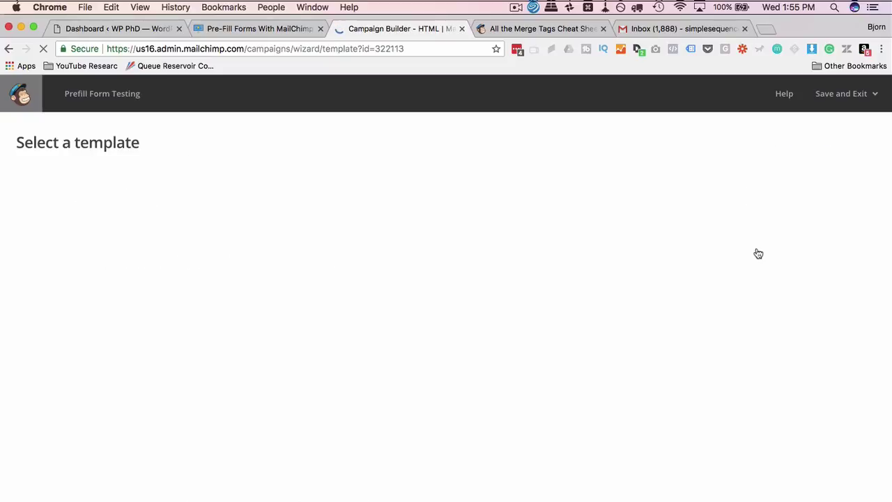
pyautogui.scroll(-5, 571, 326)
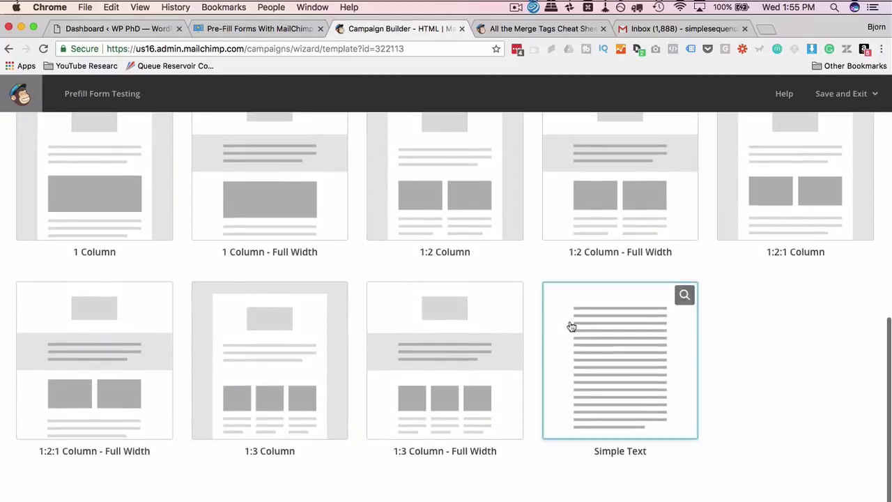
pyautogui.click(632, 371)
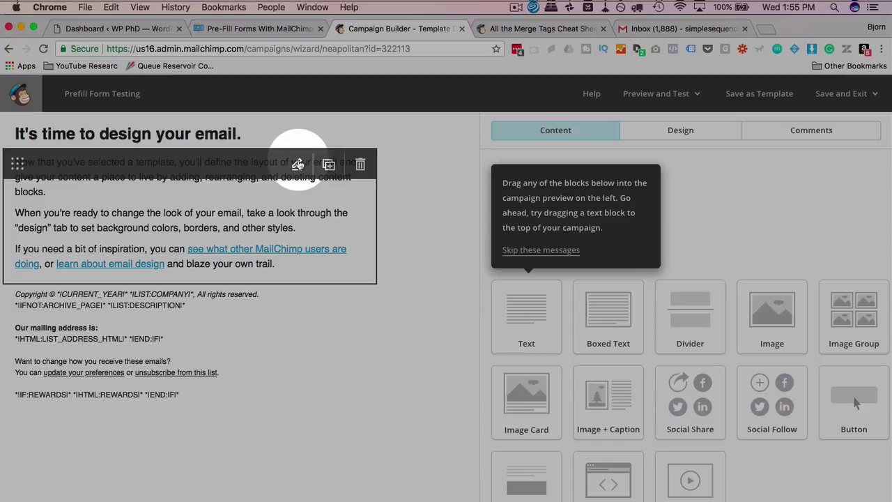
# - Replace the text block with 'Click here to see my form' and bring up its link settings
pyautogui.click(297, 165)
pyautogui.click(526, 248)
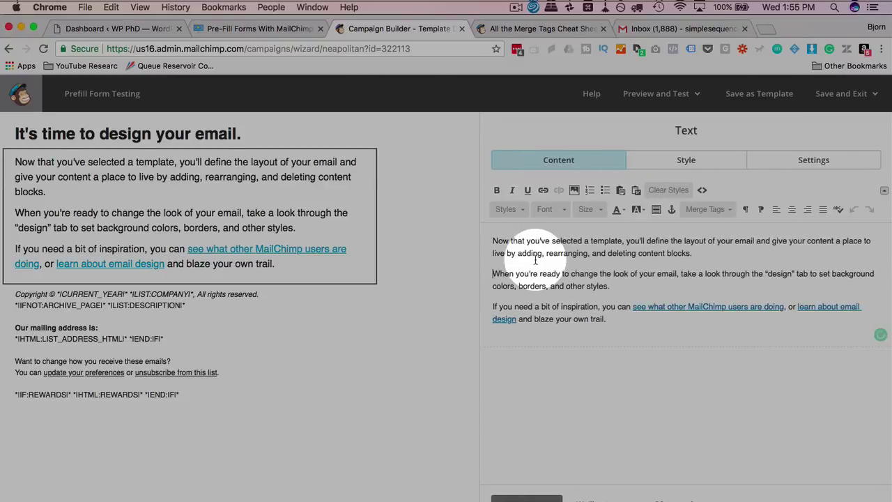
pyautogui.press('super+a')
pyautogui.write('Click ')
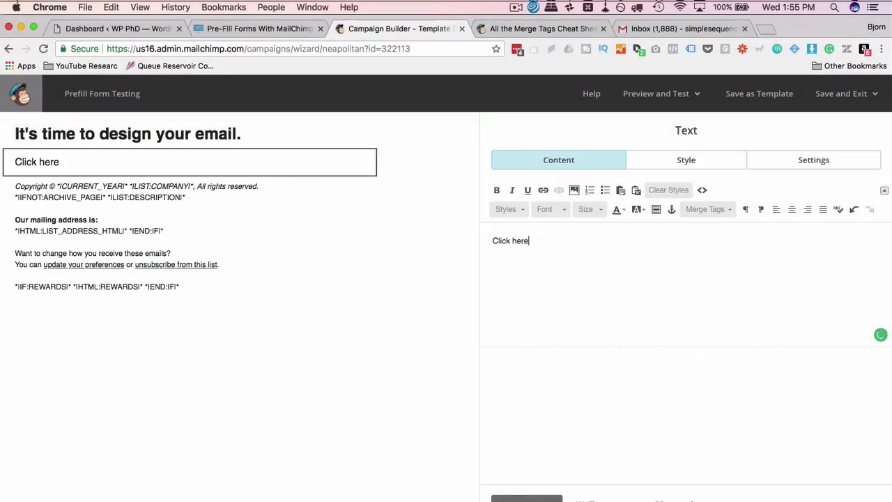
pyautogui.write('here to see my form.')
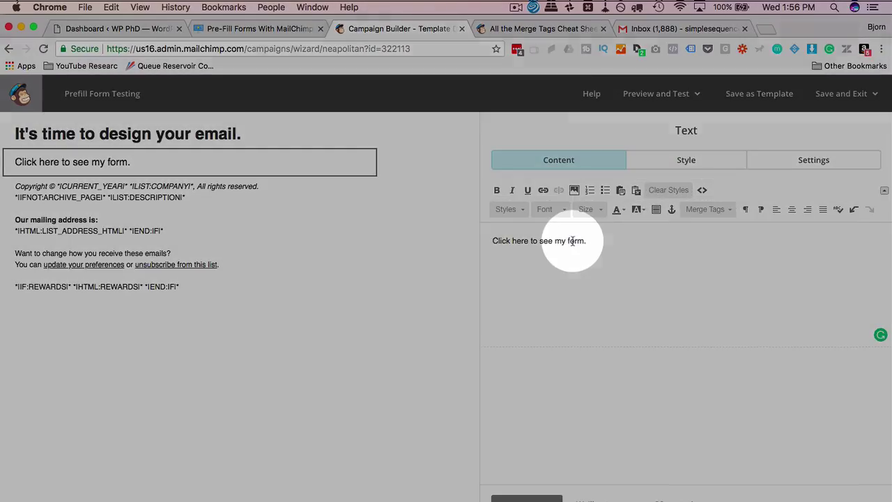
pyautogui.moveTo(572, 240); pyautogui.dragTo(491, 241)
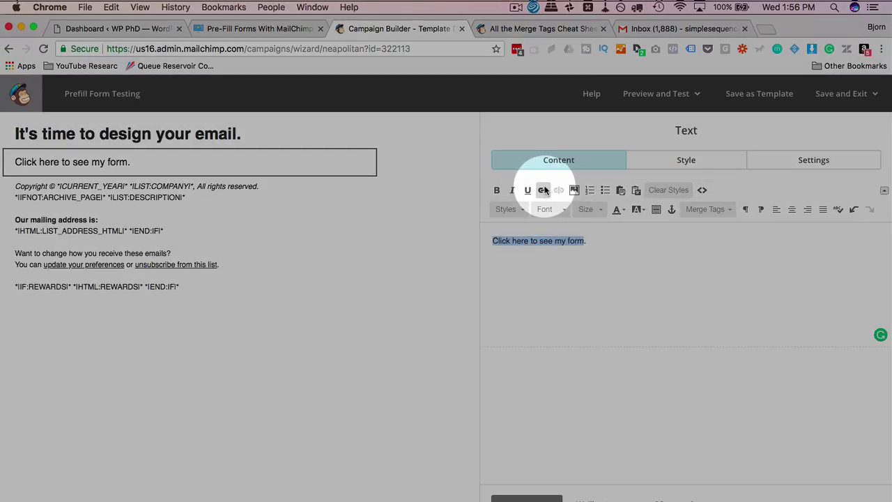
pyautogui.click(542, 190)
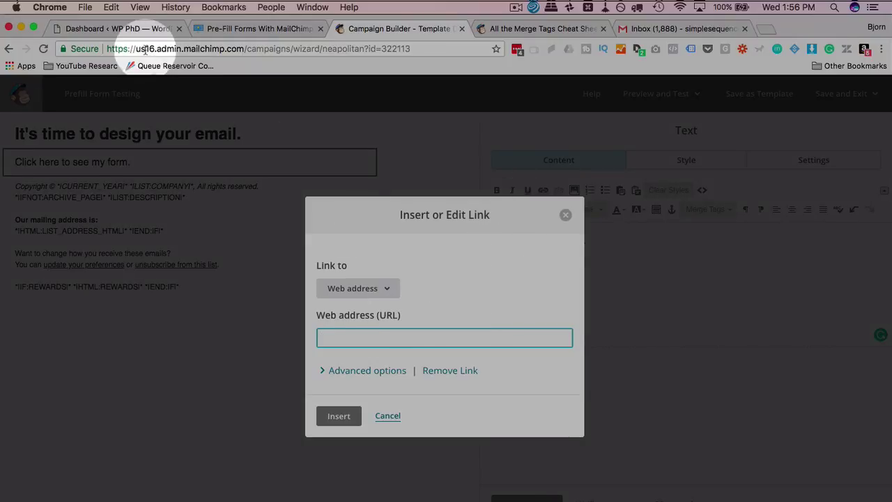
# - Publish a new WordPress page 'Prefill Form Testing' and copy its permalink address
pyautogui.click(132, 28)
pyautogui.moveTo(50, 233)
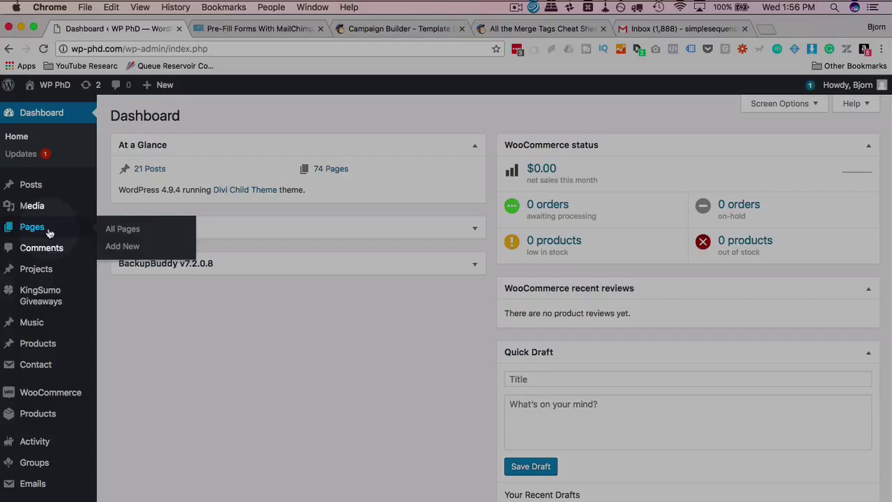
pyautogui.keyDown('super'); pyautogui.click(125, 245); pyautogui.keyUp('super')
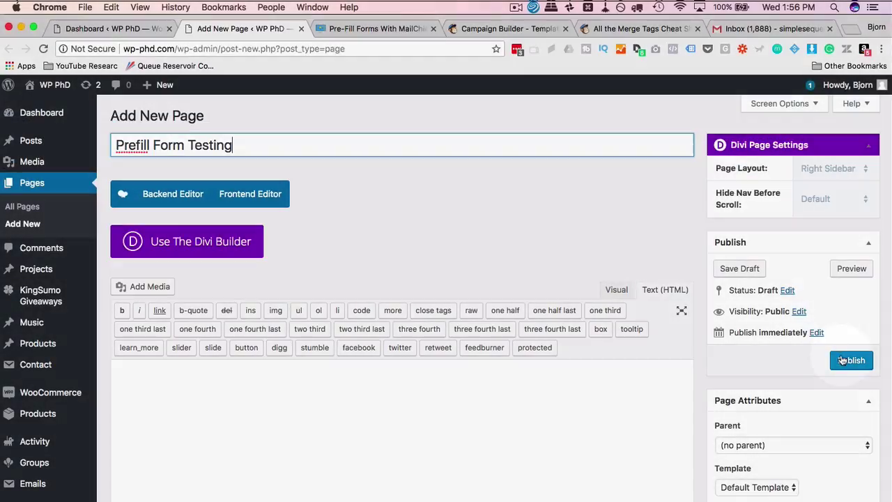
pyautogui.click(842, 359)
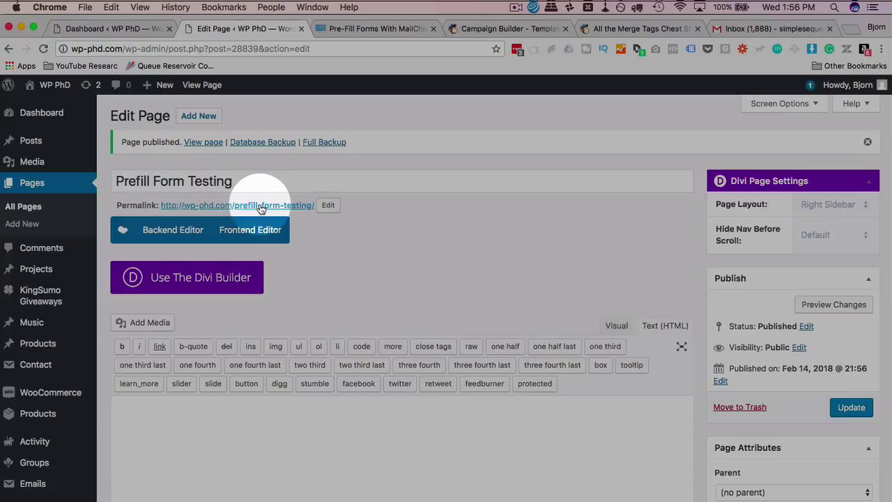
pyautogui.rightClick(260, 208)
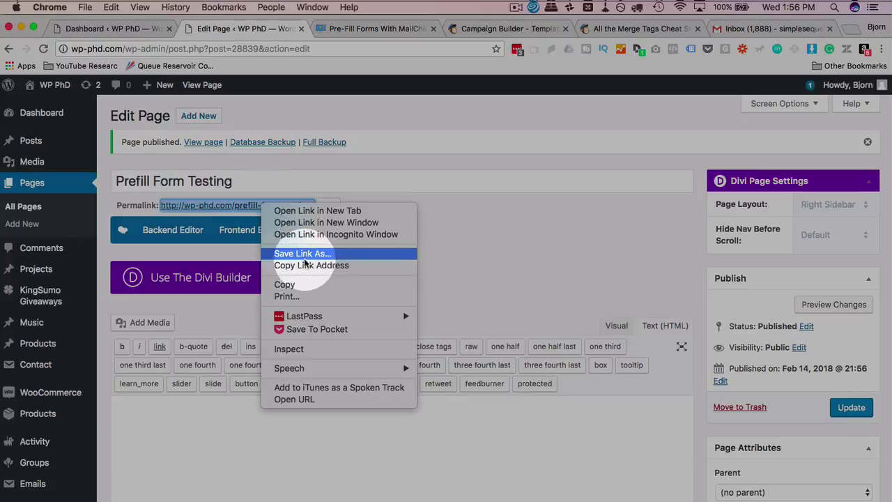
pyautogui.click(320, 266)
pyautogui.click(621, 28)
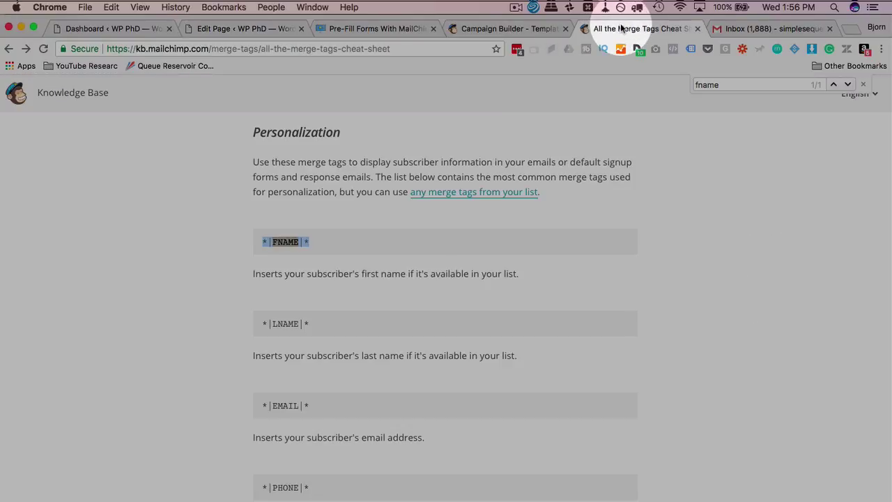
# - Paste the page URL into the link's web address and append /?fname
pyautogui.click(516, 28)
pyautogui.click(348, 337)
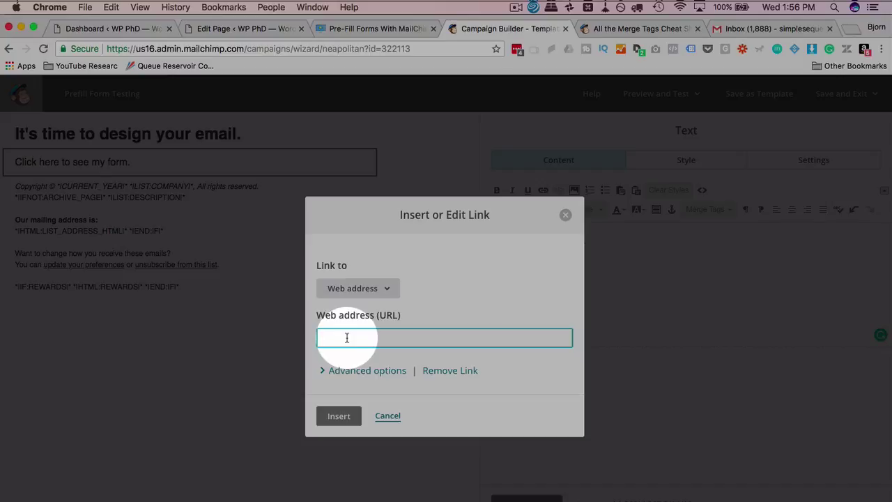
pyautogui.rightClick(348, 339)
pyautogui.click(373, 399)
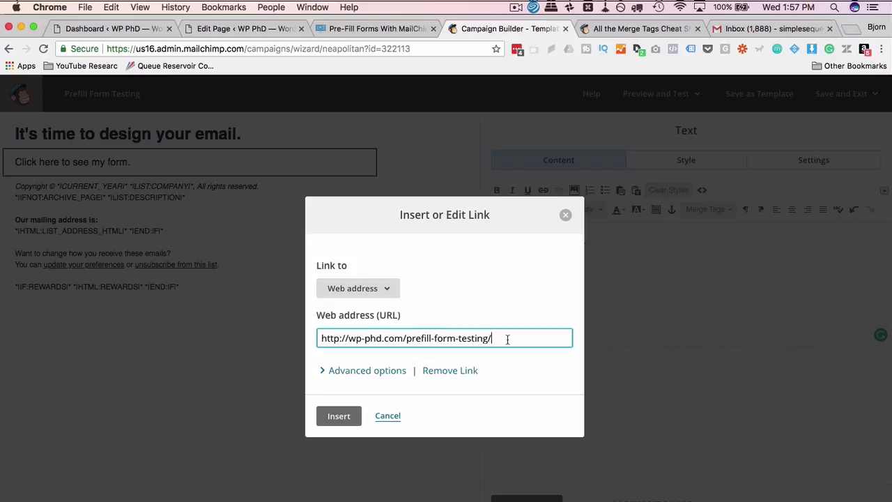
pyautogui.write('?')
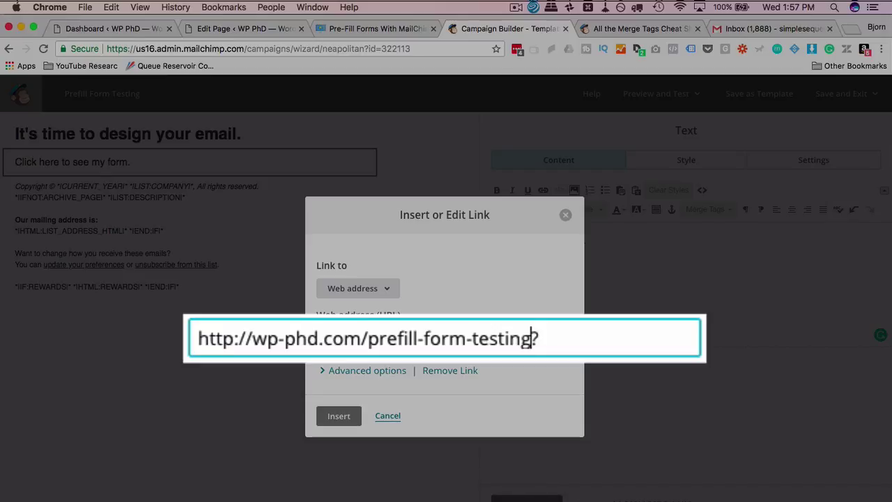
pyautogui.click(531, 337)
pyautogui.write('/')
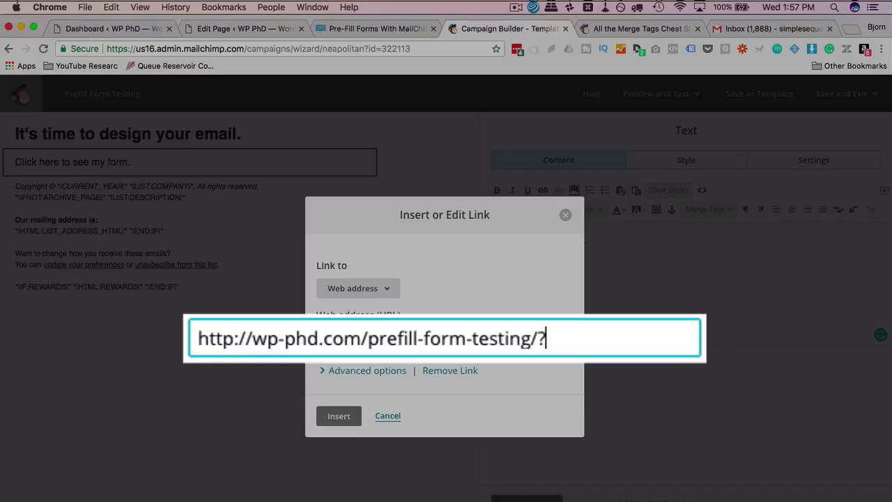
pyautogui.write('fname=')
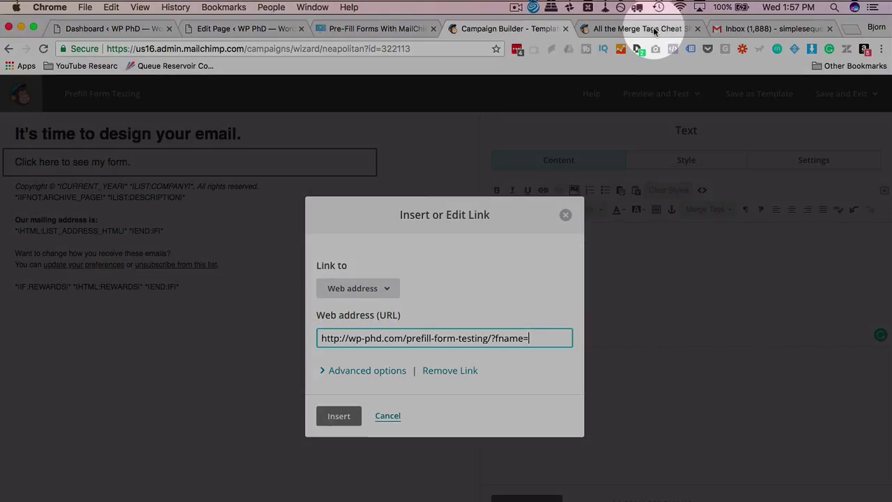
pyautogui.click(630, 29)
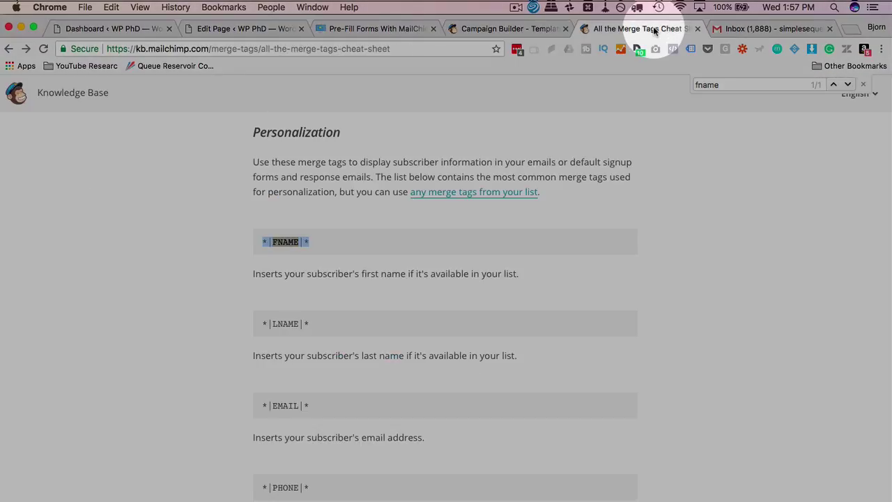
# - Add fname=*|FNAME|* and start an &email= parameter in the link URL
pyautogui.rightClick(273, 243)
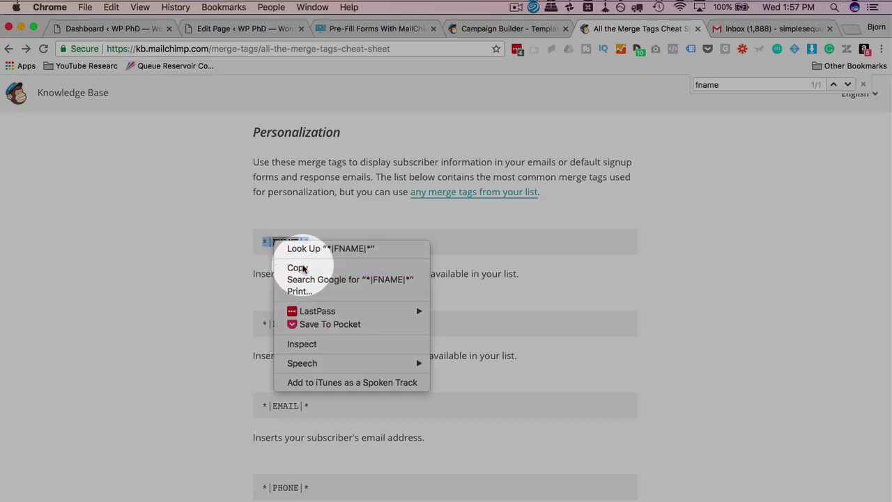
pyautogui.click(300, 266)
pyautogui.click(478, 29)
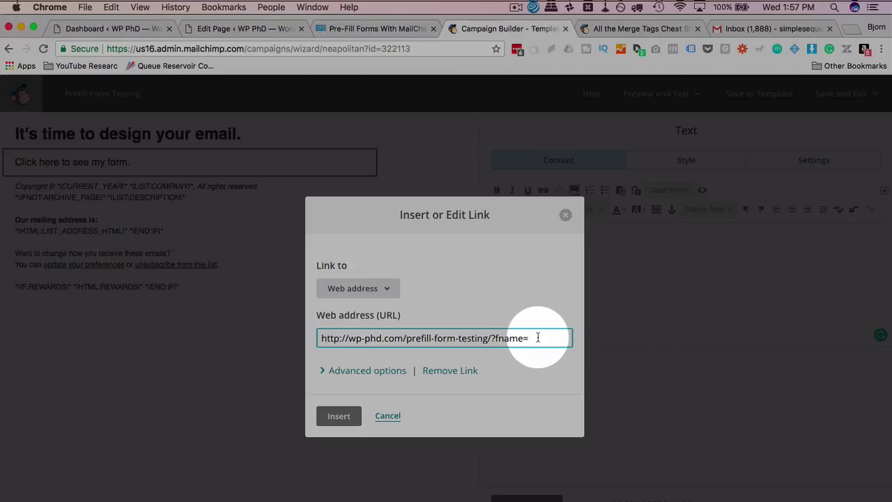
pyautogui.rightClick(537, 339)
pyautogui.click(547, 369)
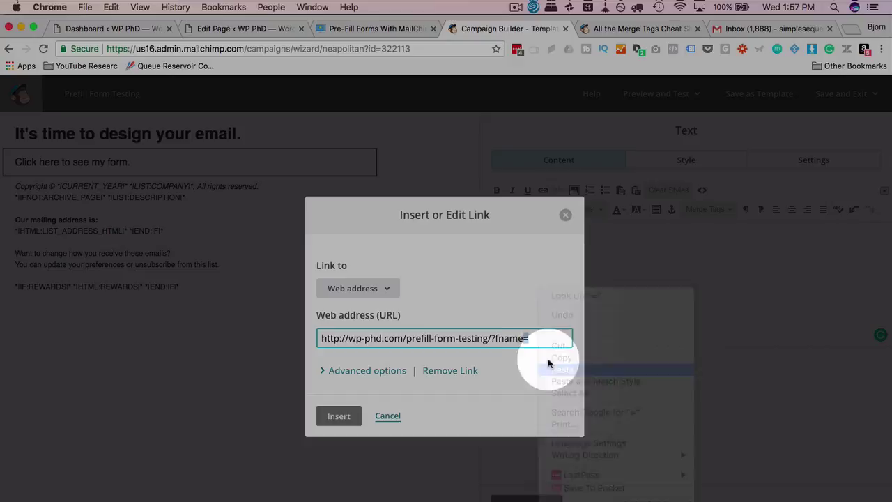
pyautogui.click(519, 337)
pyautogui.write('=')
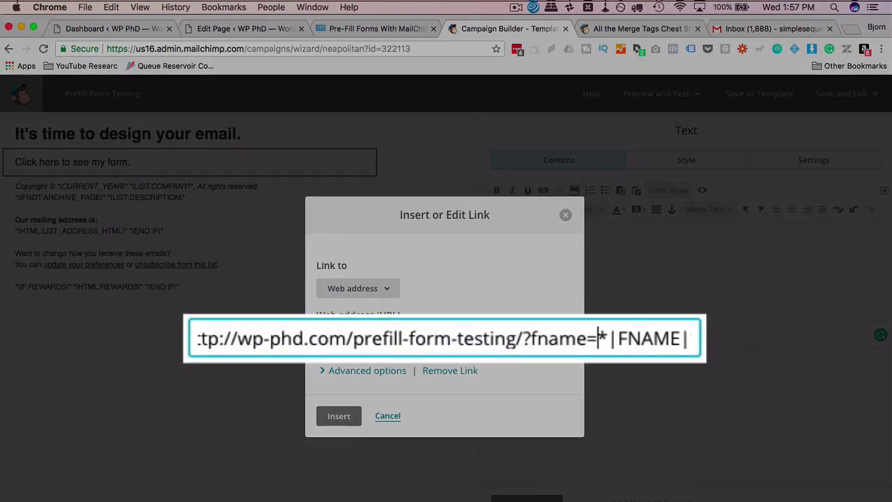
pyautogui.click(692, 338)
pyautogui.write('*')
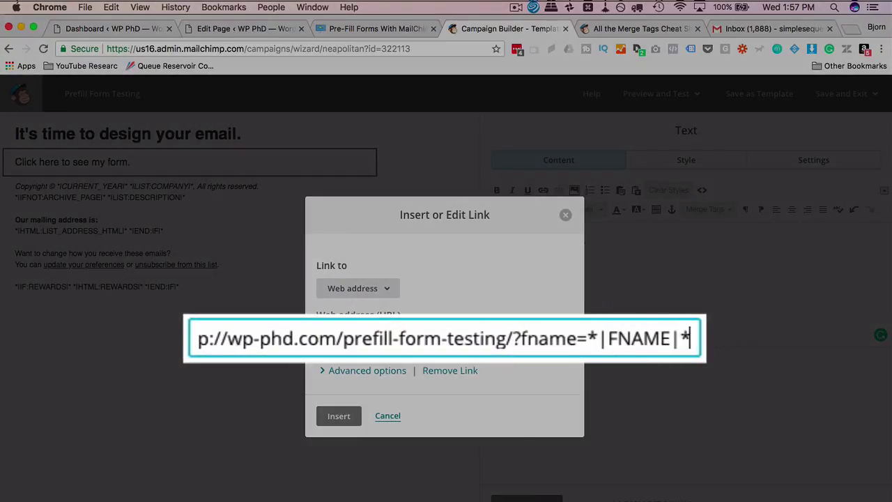
pyautogui.write('&')
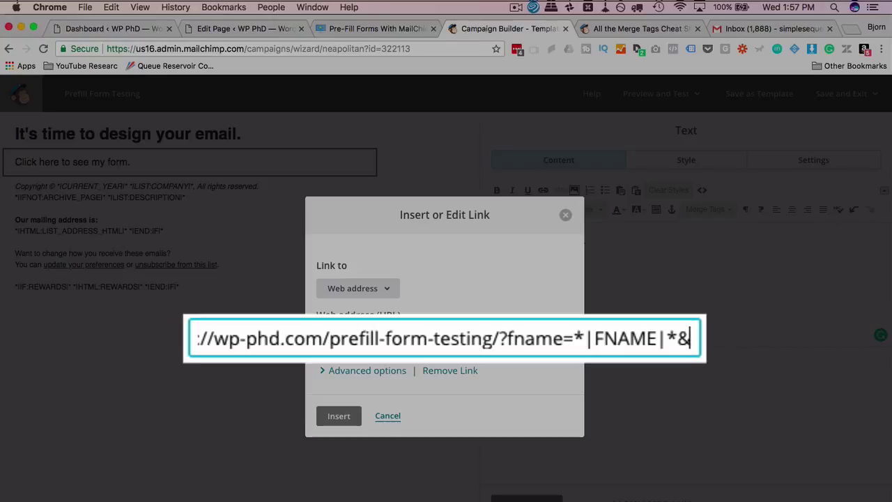
pyautogui.write('email')
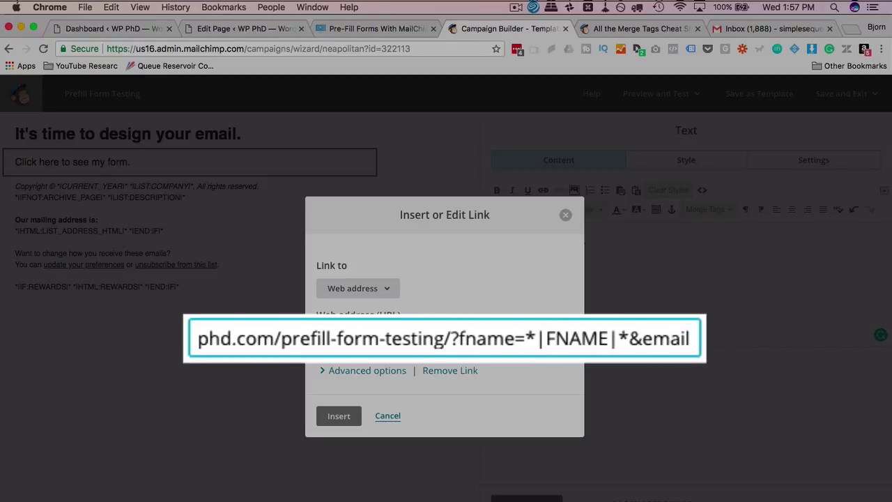
pyautogui.write('=')
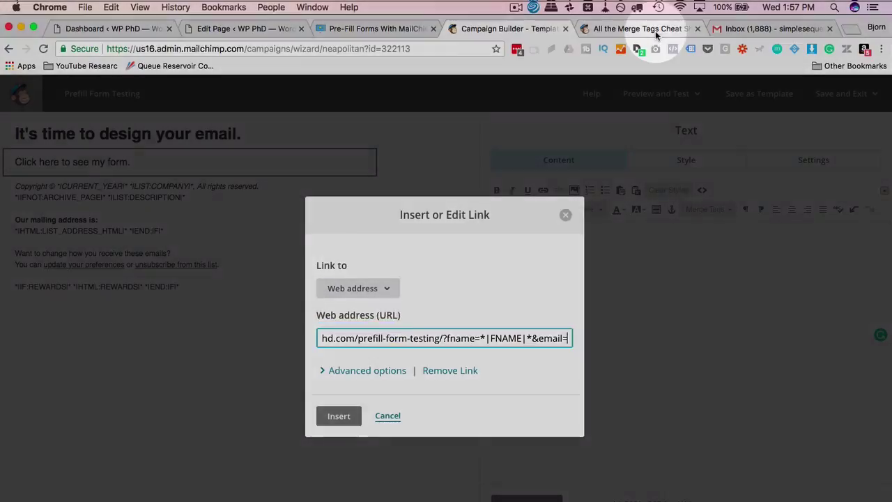
# - Copy *|EMAIL|* from the cheat sheet and paste it after email= in the link URL
pyautogui.click(623, 31)
pyautogui.moveTo(312, 406); pyautogui.dragTo(266, 408)
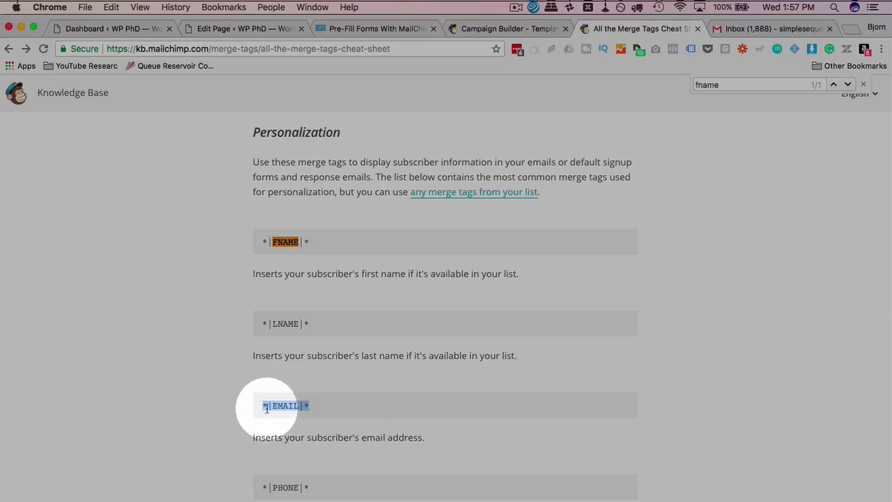
pyautogui.rightClick(267, 407)
pyautogui.click(293, 429)
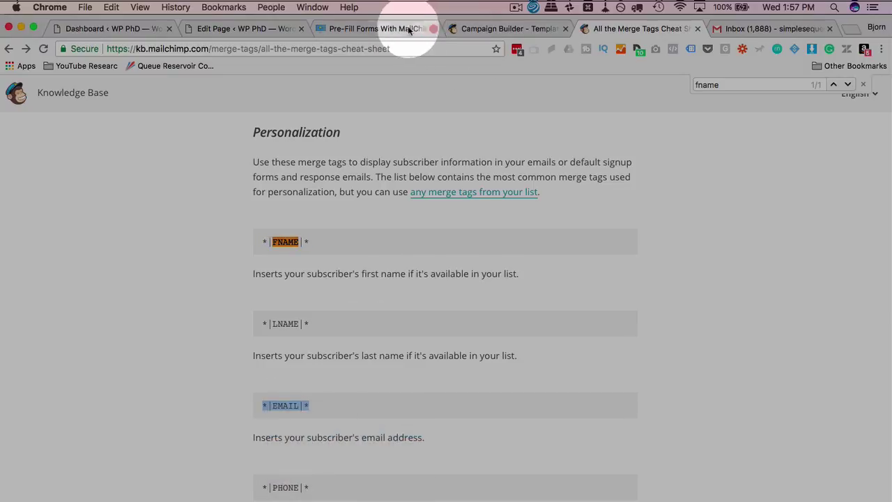
pyautogui.click(393, 28)
pyautogui.click(454, 29)
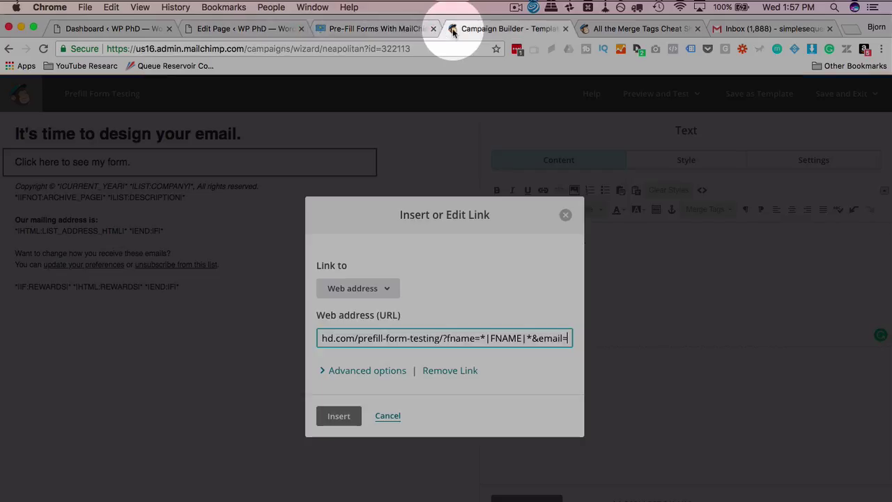
pyautogui.moveTo(565, 338); pyautogui.dragTo(597, 339)
pyautogui.click(566, 338)
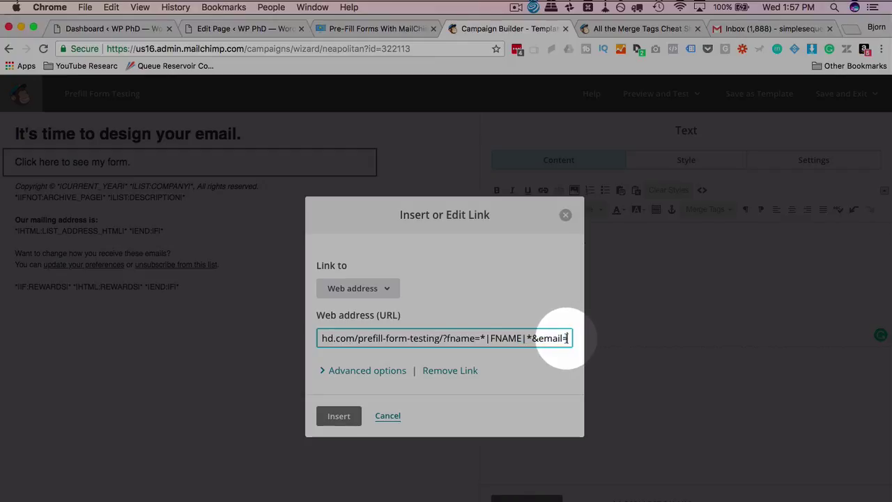
pyautogui.press('super+v')
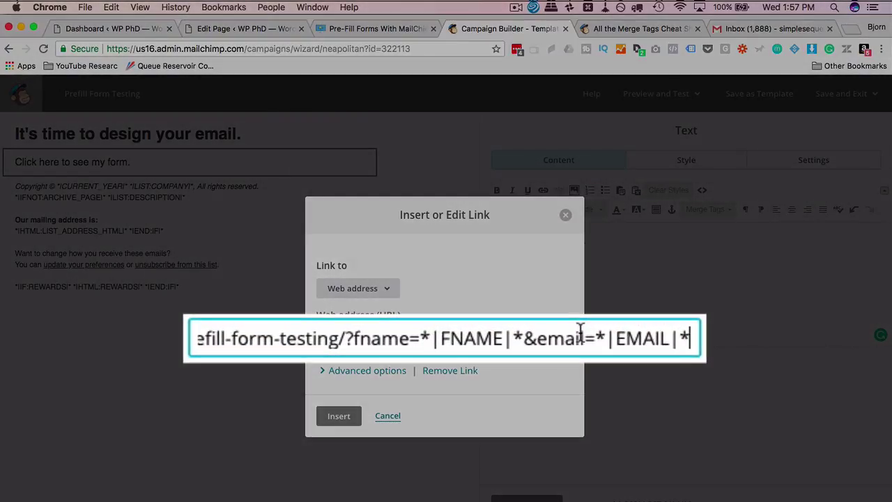
pyautogui.write('&')
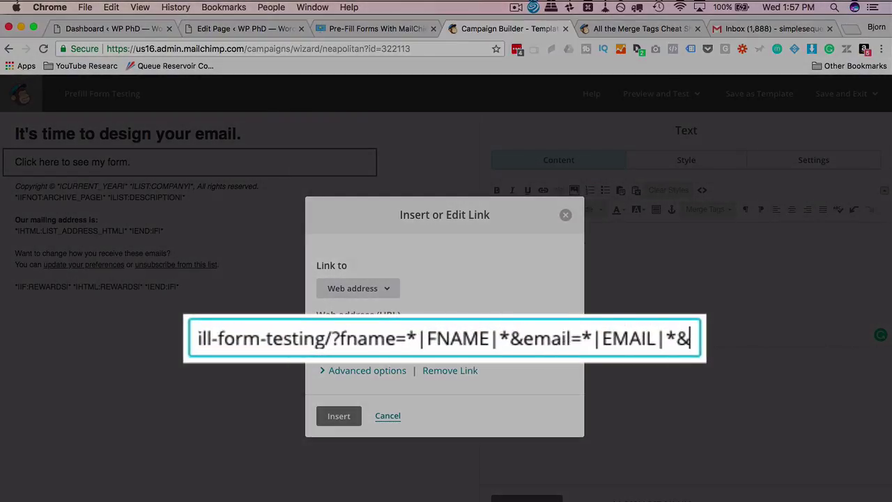
pyautogui.write('lna')
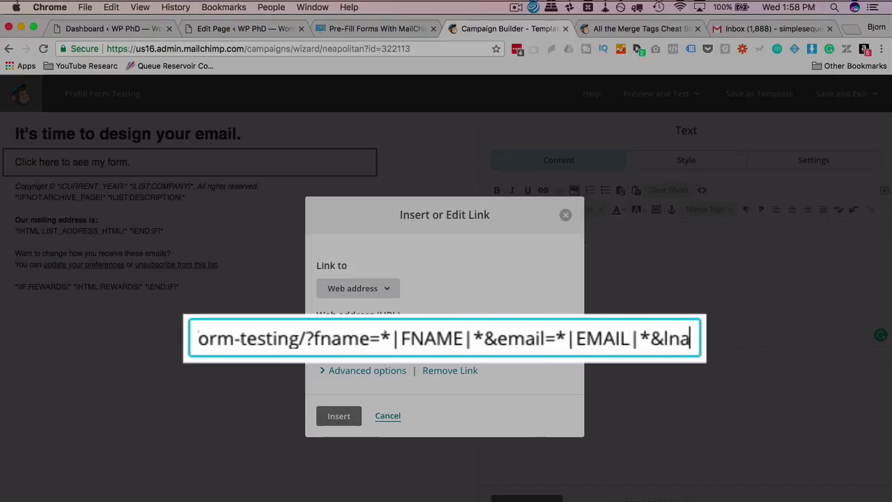
pyautogui.write('me=')
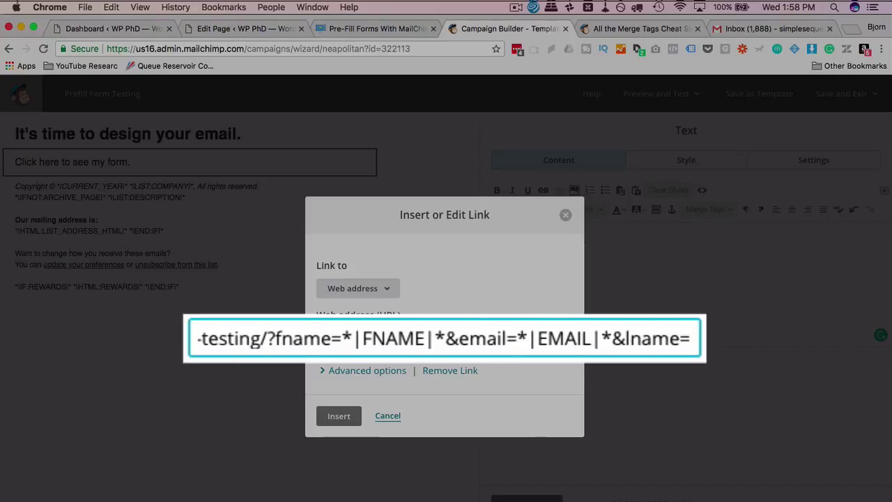
pyautogui.press('BackSpace')
pyautogui.press('BackSpace')
pyautogui.press('BackSpace')
pyautogui.press('BackSpace')
pyautogui.press('BackSpace')
pyautogui.press('BackSpace')
pyautogui.press('BackSpace')
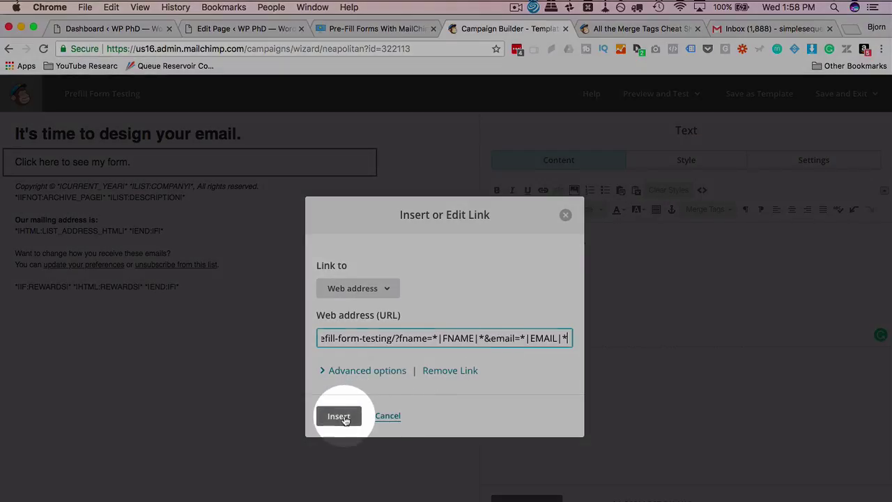
# - Insert the link, save the text block and save the email design
pyautogui.click(339, 415)
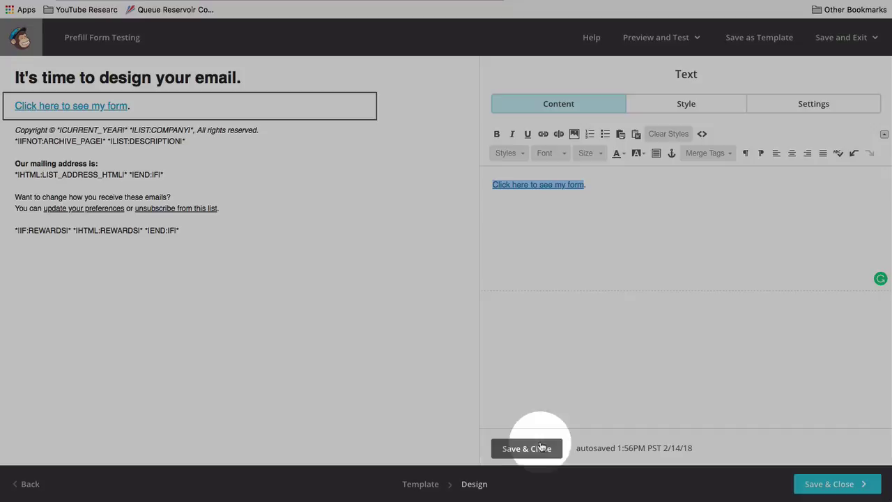
pyautogui.click(542, 446)
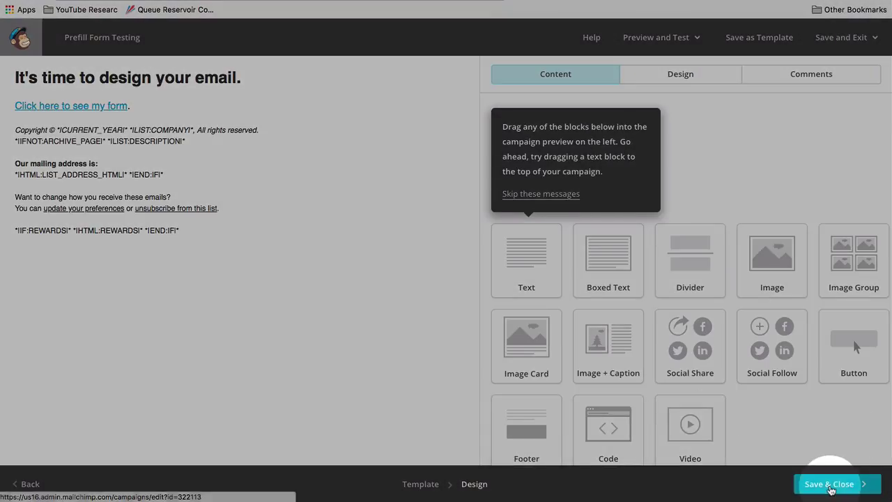
pyautogui.click(829, 484)
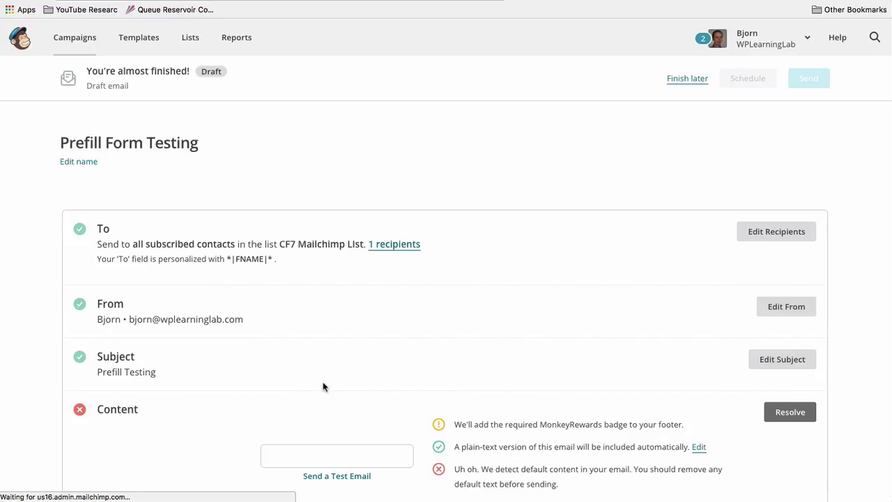
pyautogui.scroll(-3, 324, 385)
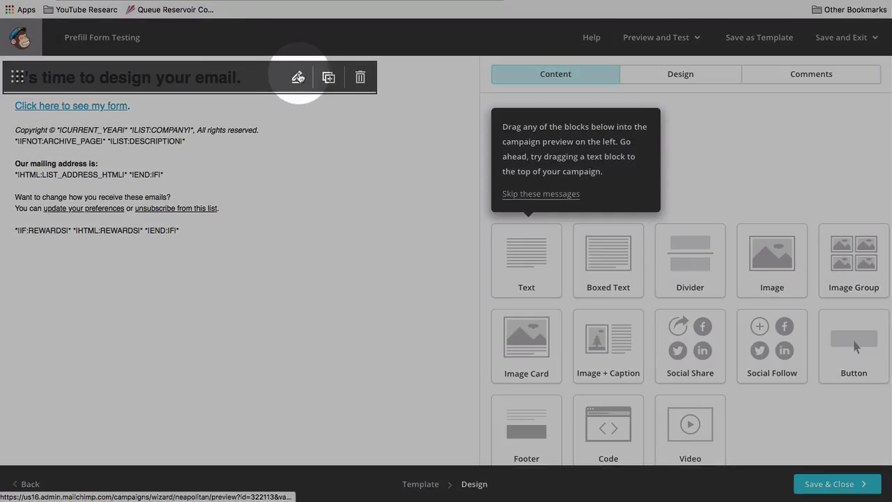
# - Change the email heading to 'Prefill Form Test' and save the design
pyautogui.click(298, 77)
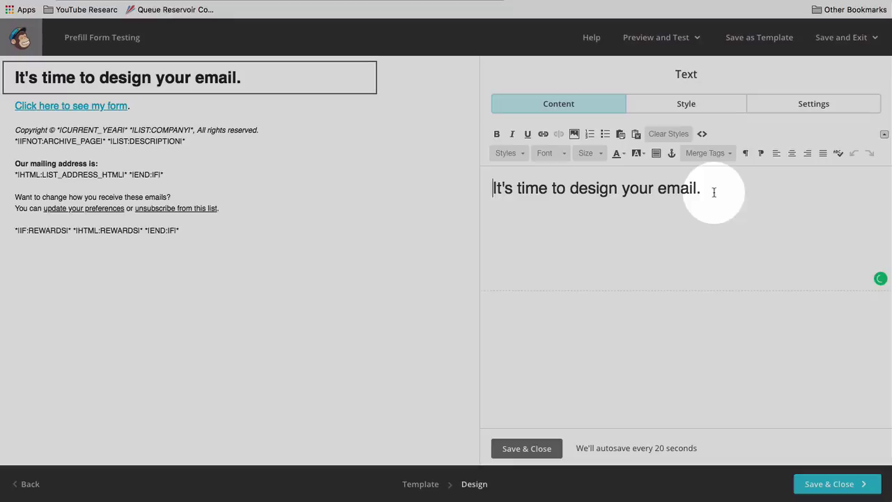
pyautogui.tripleClick(713, 191)
pyautogui.write('Prefil')
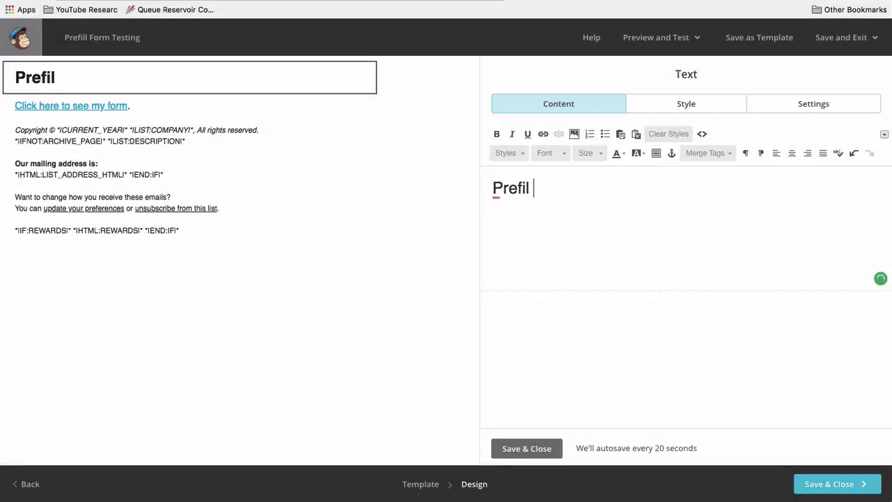
pyautogui.write('l FOr')
pyautogui.press('BackSpace')
pyautogui.press('BackSpace')
pyautogui.write('orm Test')
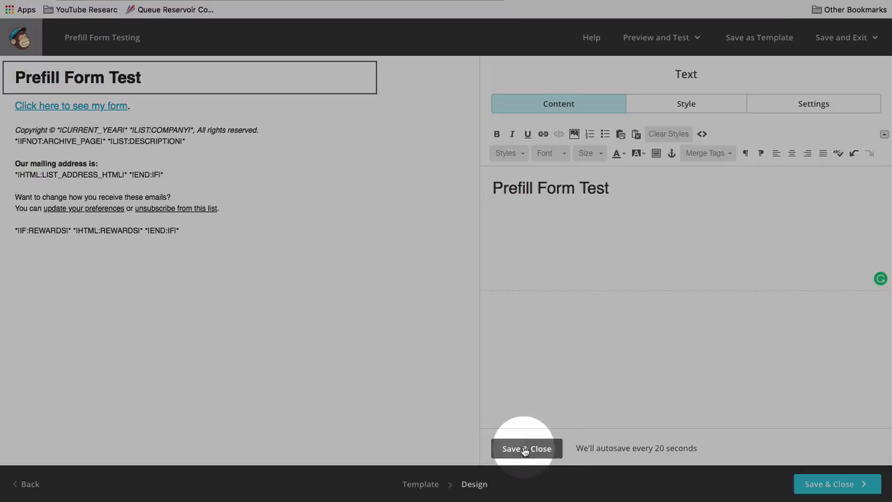
pyautogui.click(525, 450)
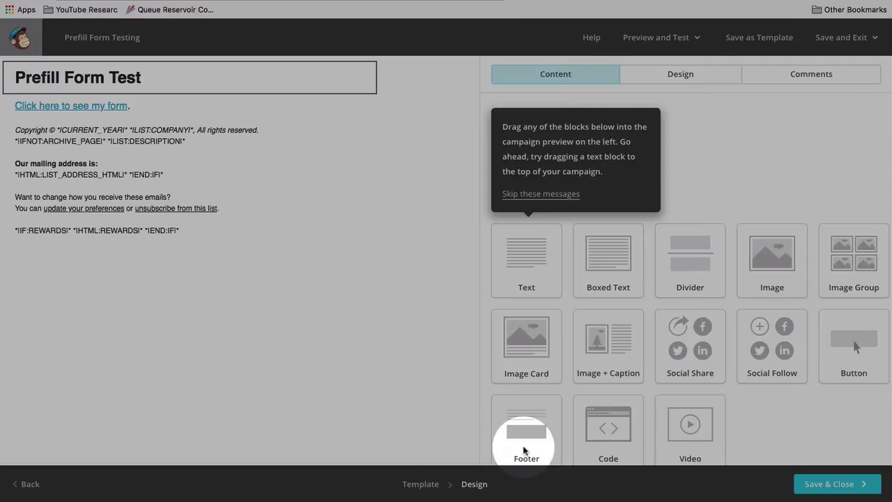
pyautogui.click(807, 483)
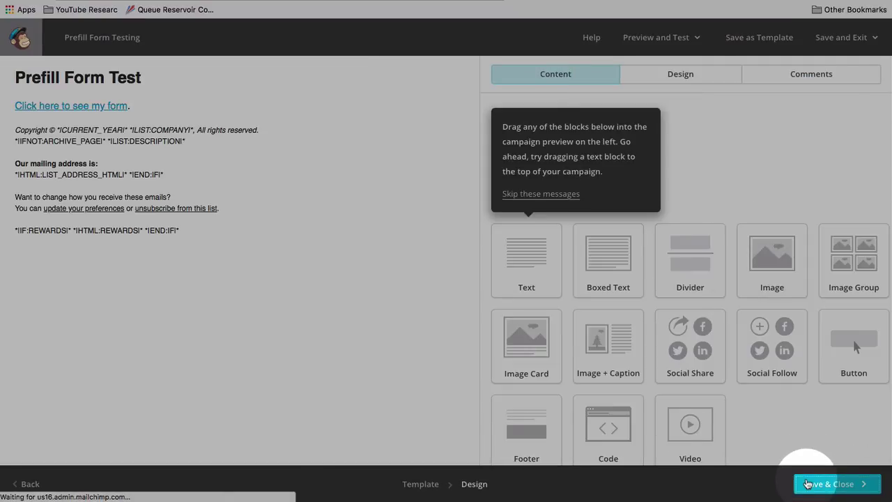
pyautogui.scroll(-3, 559, 264)
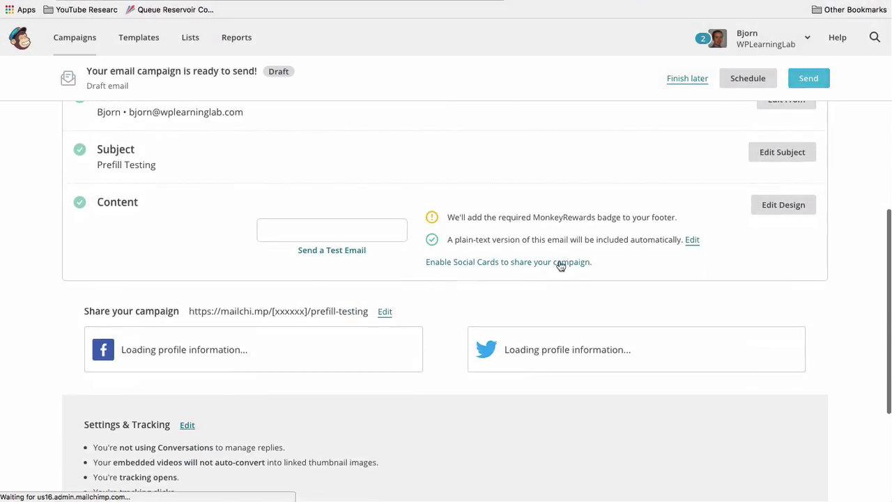
# - Send the campaign now to its 1 subscriber, then return to the WordPress dashboard
pyautogui.scroll(2, 649, 270)
pyautogui.scroll(1, 648, 270)
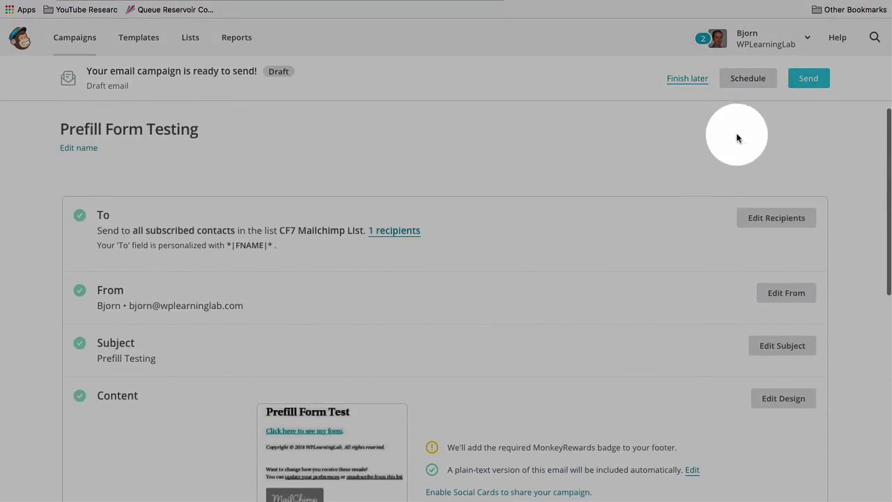
pyautogui.click(808, 80)
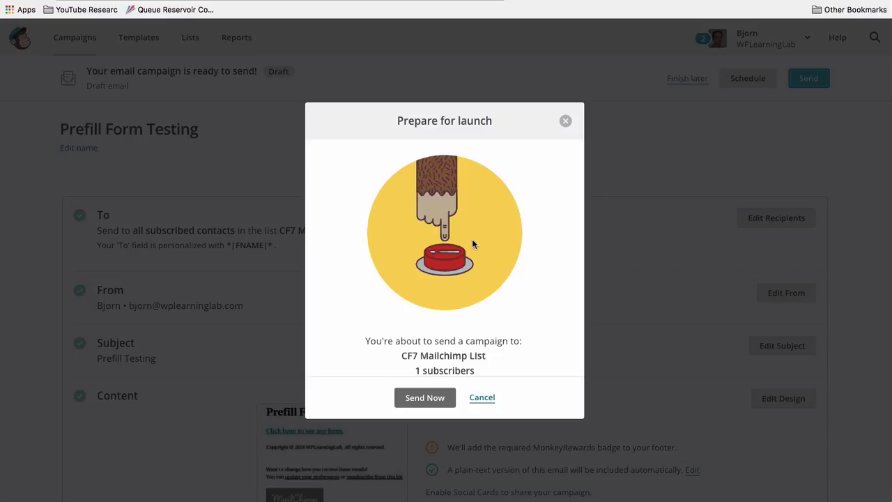
pyautogui.click(425, 397)
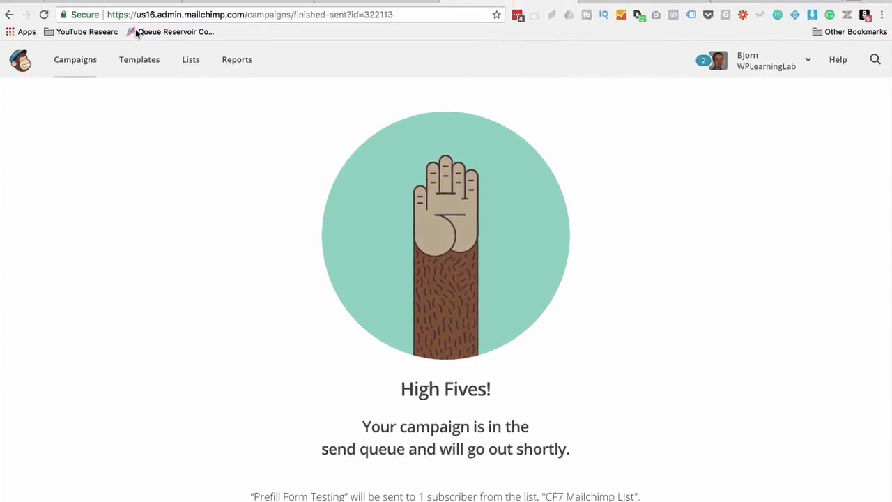
pyautogui.click(119, 28)
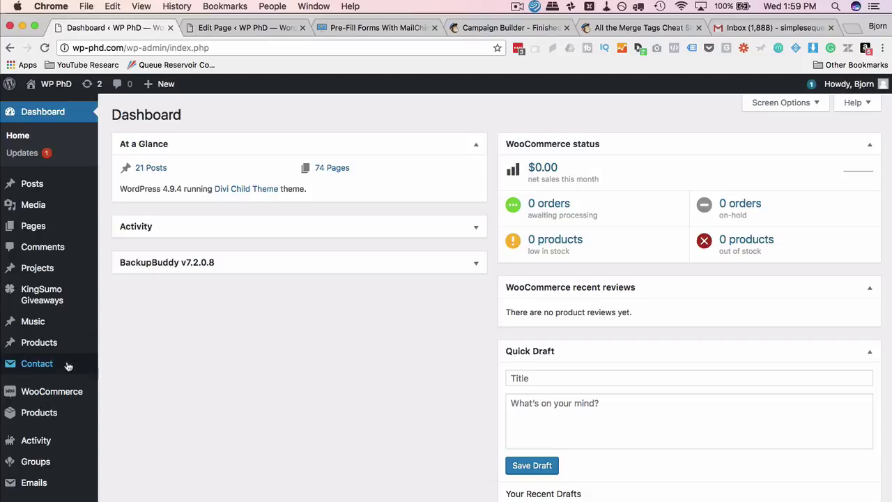
# - Go to Contact > Add New in the WordPress admin sidebar
pyautogui.moveTo(70, 364)
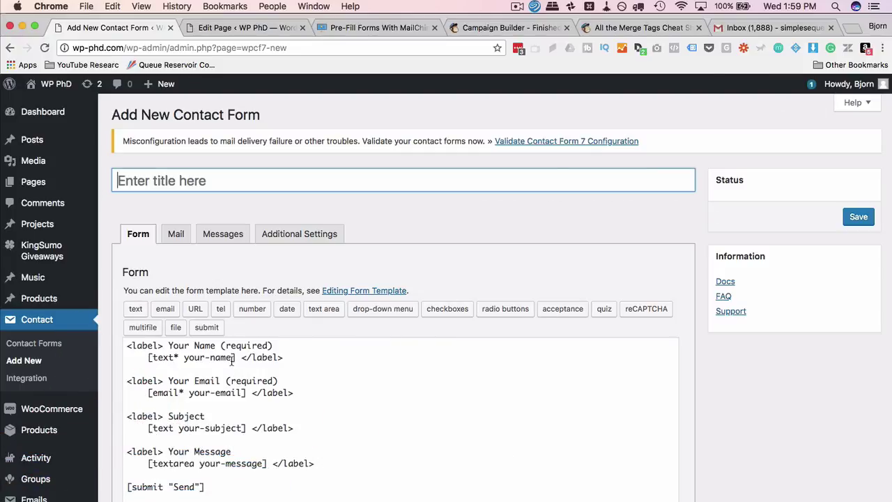
# - Replace the name field tag with a generated text field named your-name with id firstName
pyautogui.click(232, 359)
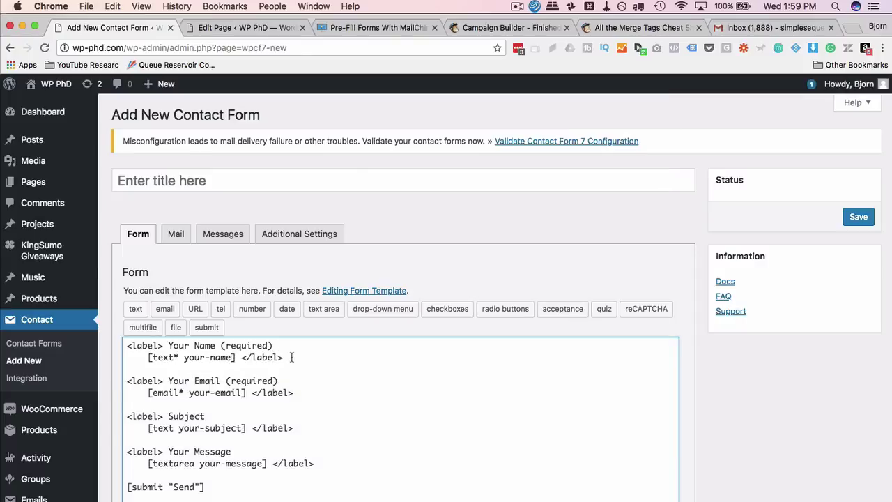
pyautogui.moveTo(235, 357); pyautogui.dragTo(148, 359)
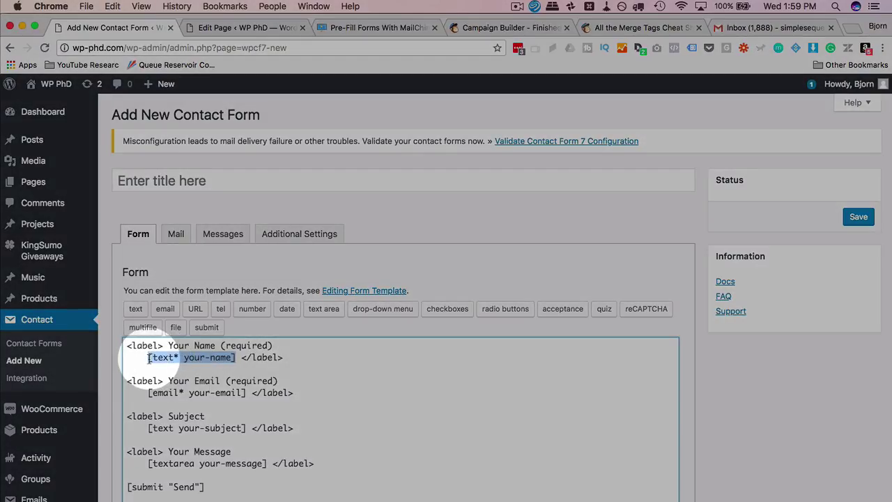
pyautogui.press('BackSpace')
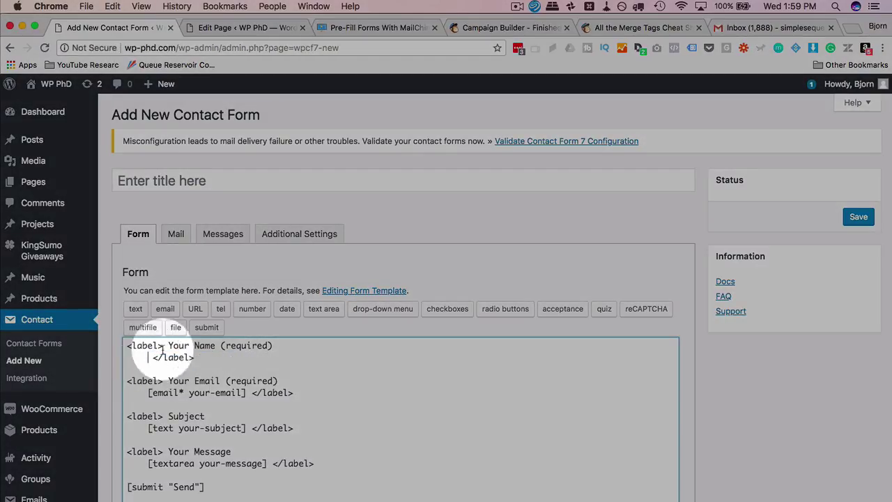
pyautogui.click(138, 310)
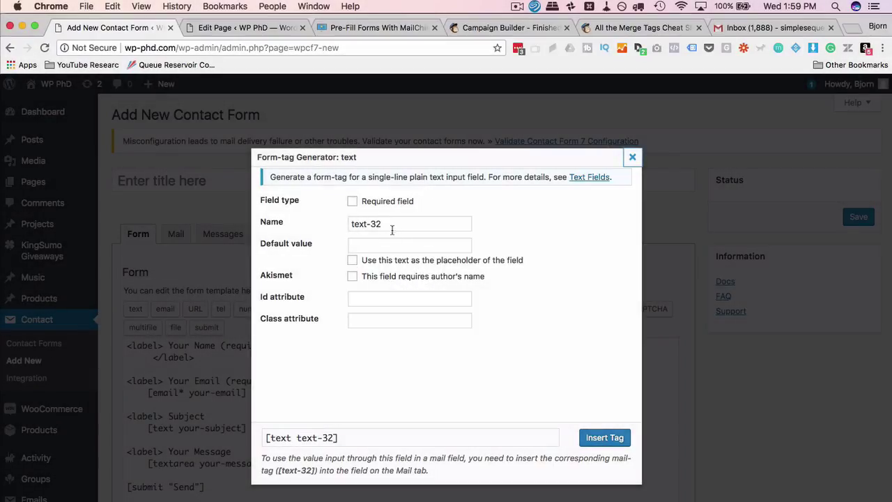
pyautogui.tripleClick(392, 224)
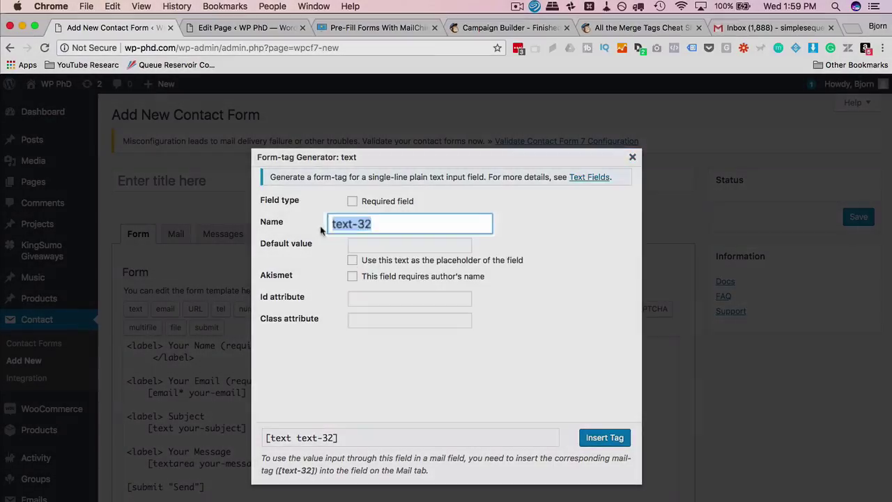
pyautogui.write('your')
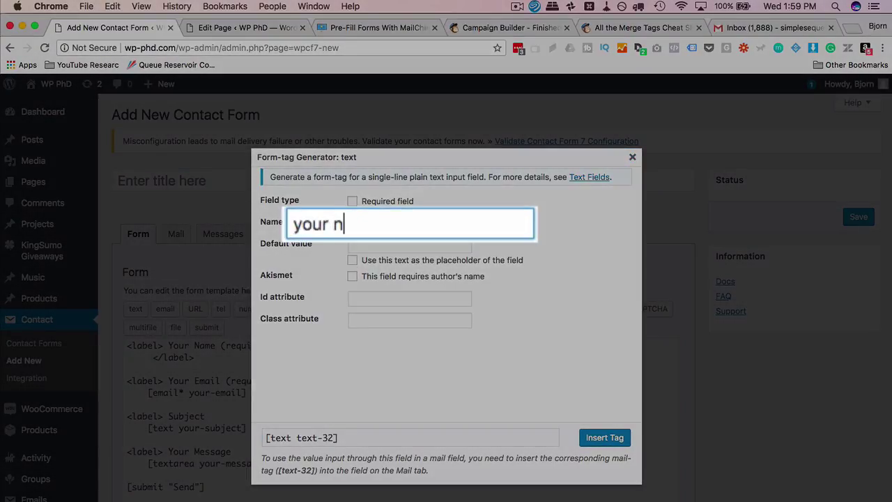
pyautogui.write('-name')
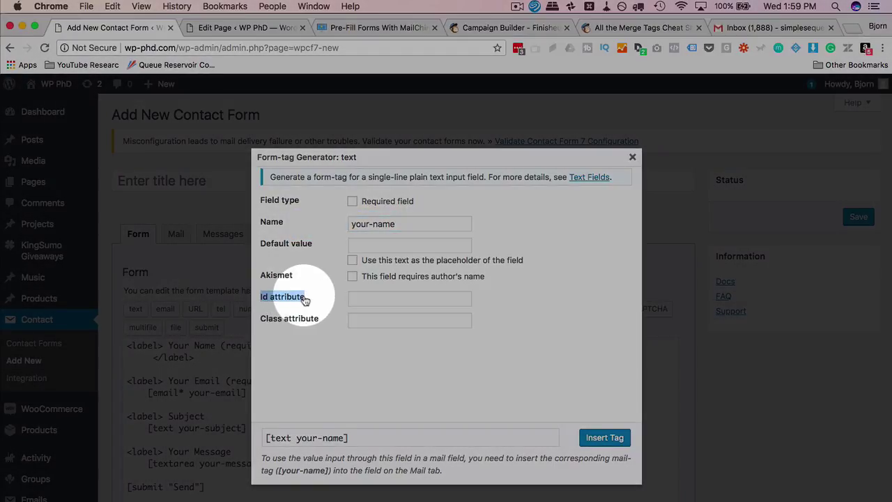
pyautogui.click(364, 296)
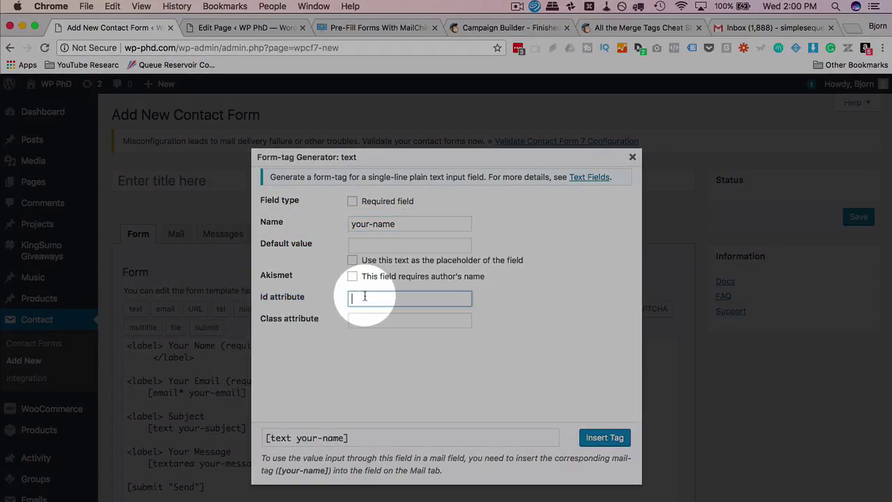
pyautogui.write('firstName')
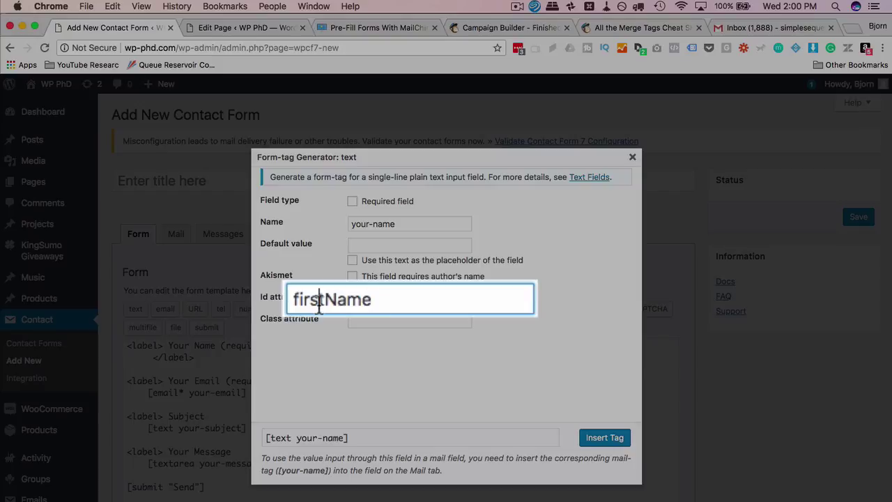
pyautogui.doubleClick(359, 298)
pyautogui.click(602, 439)
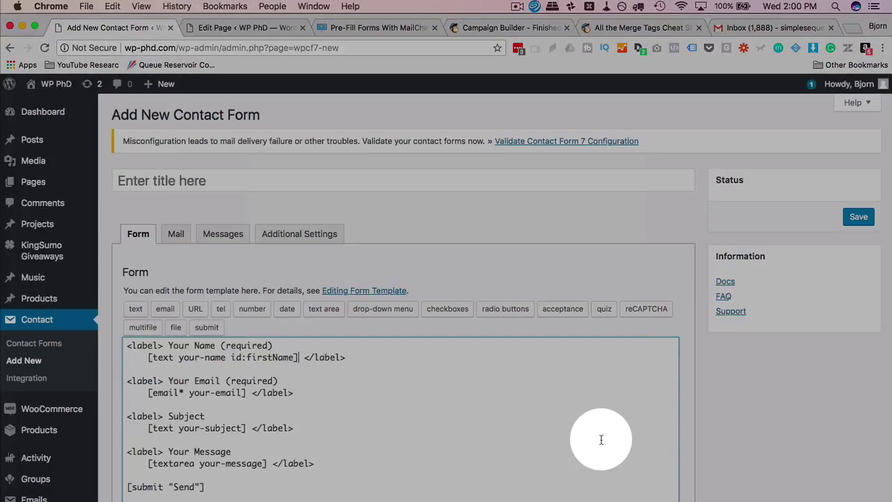
# - Copy id:firstName into the your-email tag, restore its closing bracket, and change it to id:yourEmail
pyautogui.moveTo(230, 359); pyautogui.dragTo(294, 356)
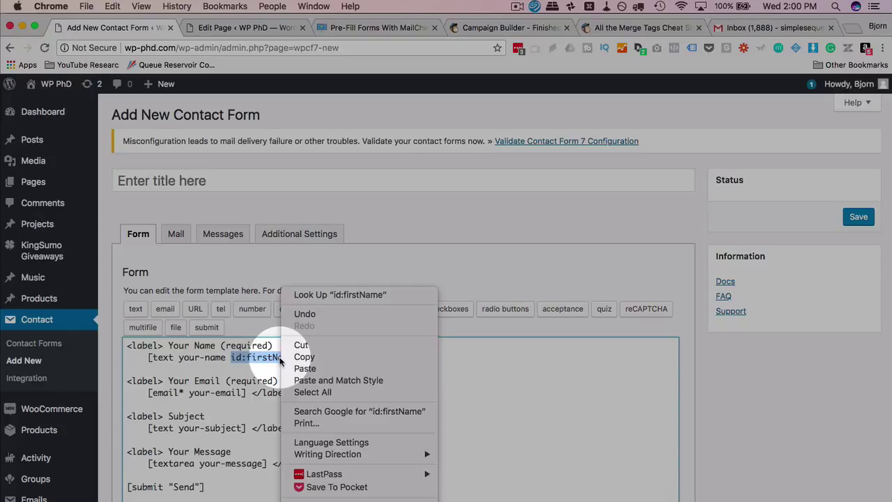
pyautogui.rightClick(282, 357)
pyautogui.click(304, 357)
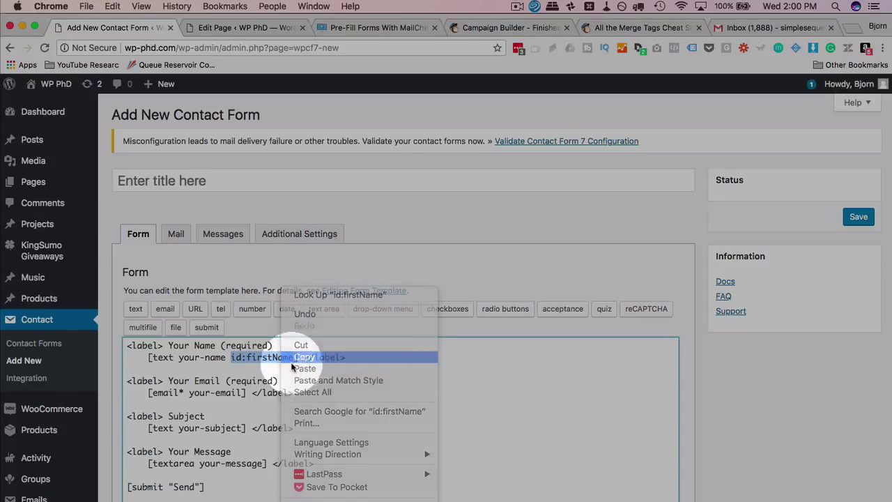
pyautogui.click(246, 393)
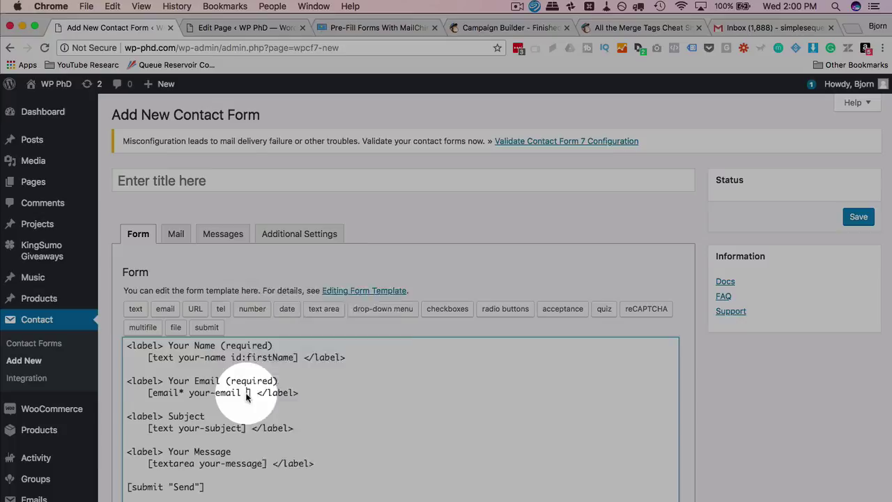
pyautogui.rightClick(247, 392)
pyautogui.click(272, 368)
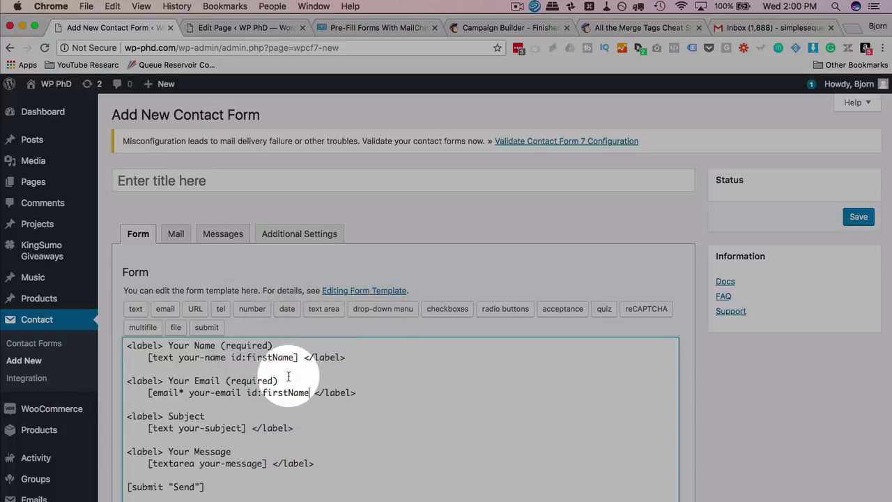
pyautogui.moveTo(288, 393); pyautogui.dragTo(309, 393)
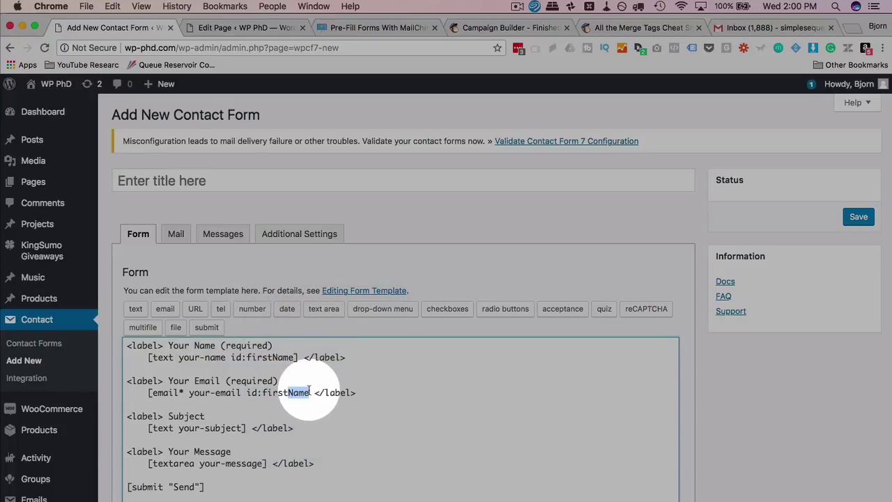
pyautogui.click(310, 393)
pyautogui.write(']')
pyautogui.doubleClick(298, 393)
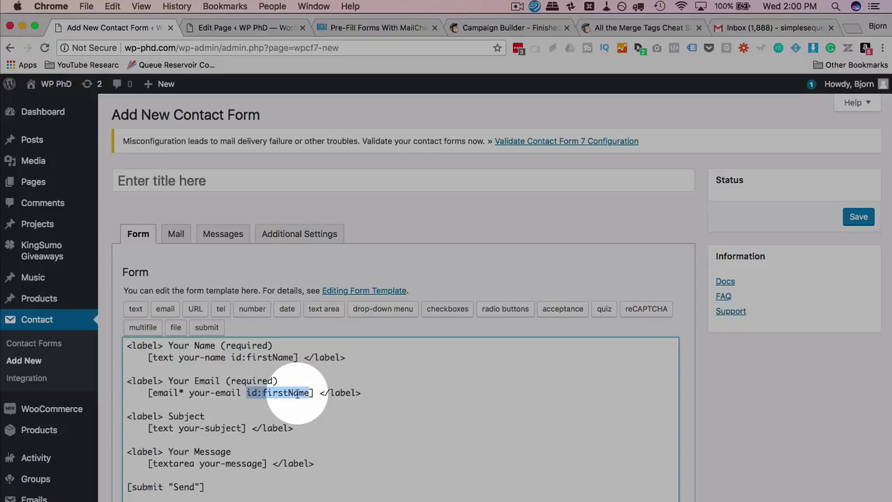
pyautogui.moveTo(262, 393); pyautogui.dragTo(310, 393)
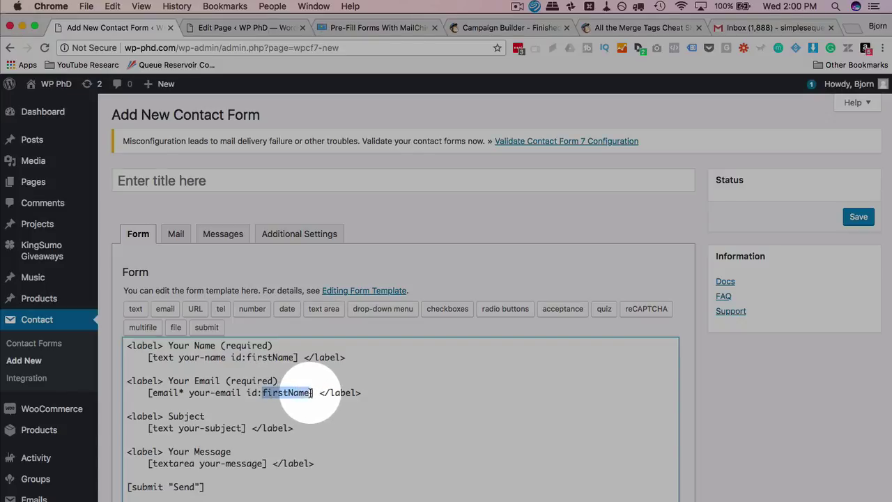
pyautogui.write('yourEmail')
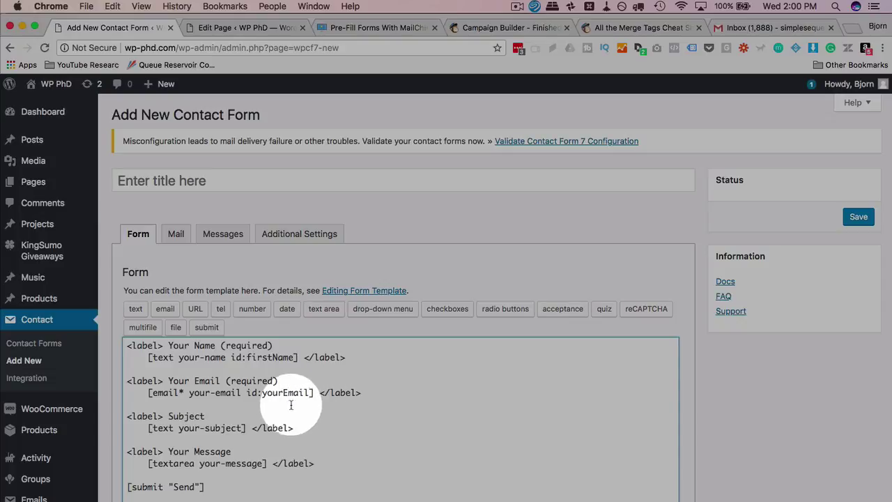
# - Save the contact form and copy its generated shortcode
pyautogui.click(859, 217)
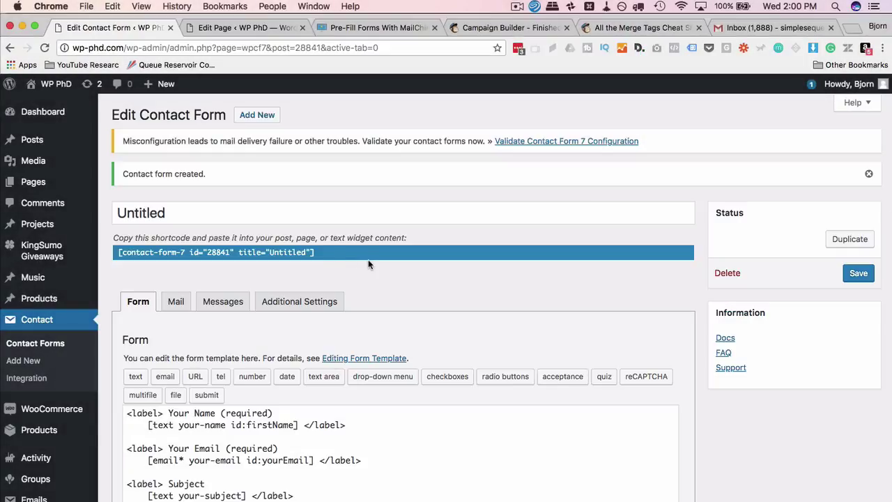
pyautogui.moveTo(120, 252); pyautogui.dragTo(335, 265)
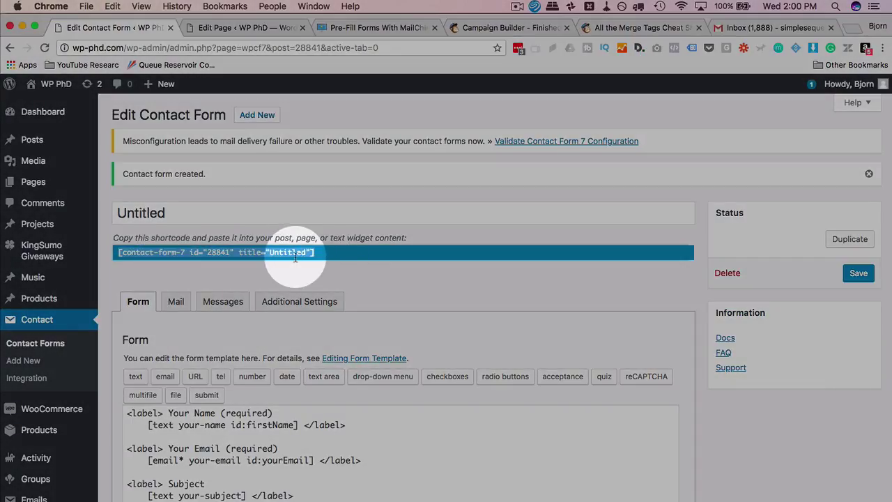
pyautogui.rightClick(296, 253)
pyautogui.click(320, 282)
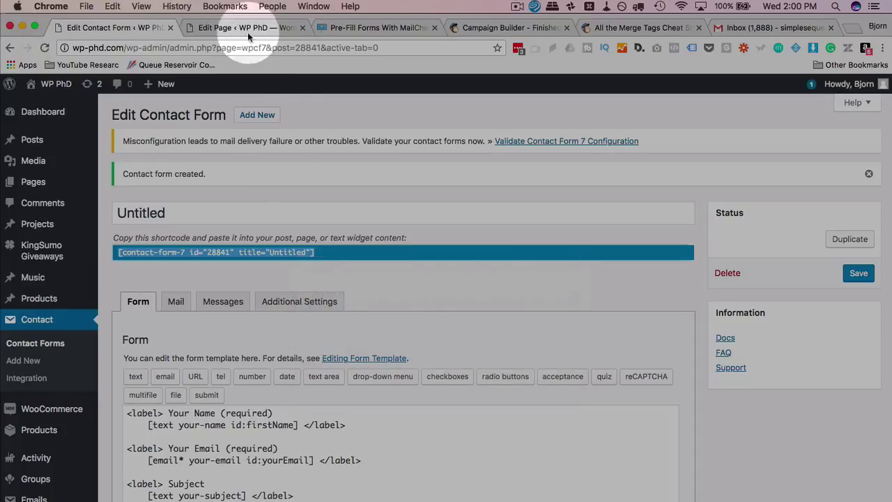
# - Paste the shortcode into the Prefill Form Testing page content and update the page
pyautogui.click(247, 28)
pyautogui.rightClick(226, 417)
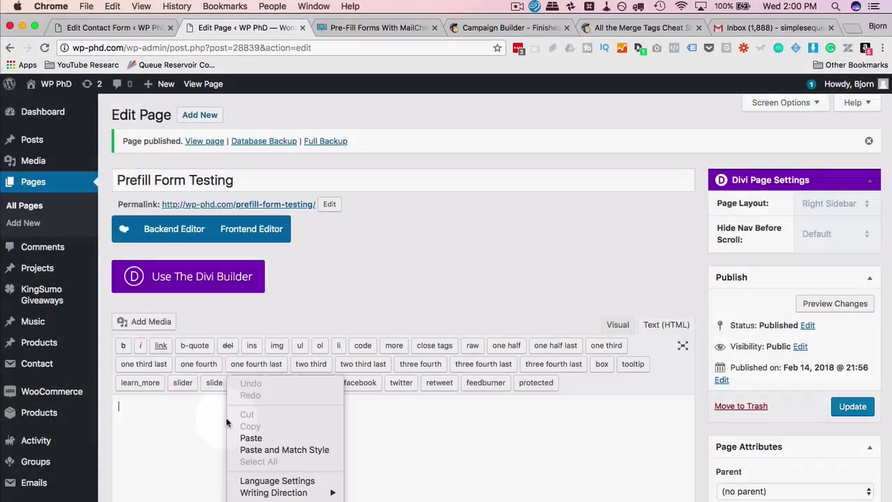
pyautogui.click(255, 438)
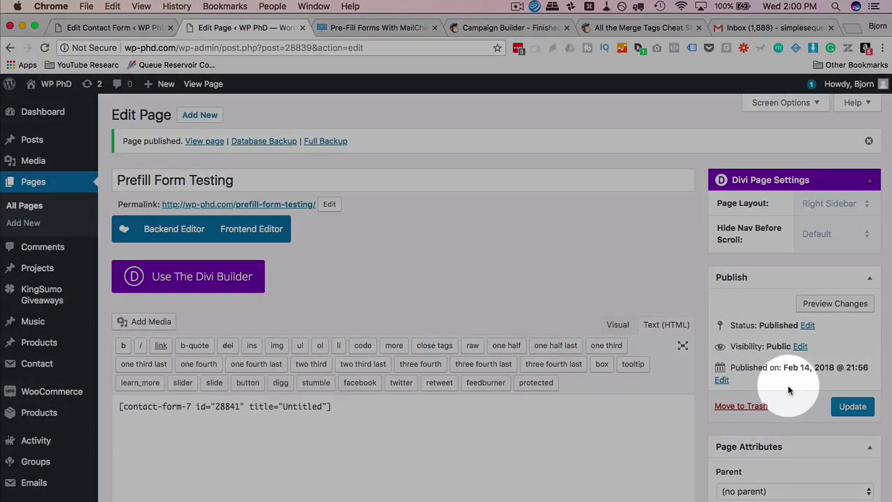
pyautogui.click(850, 407)
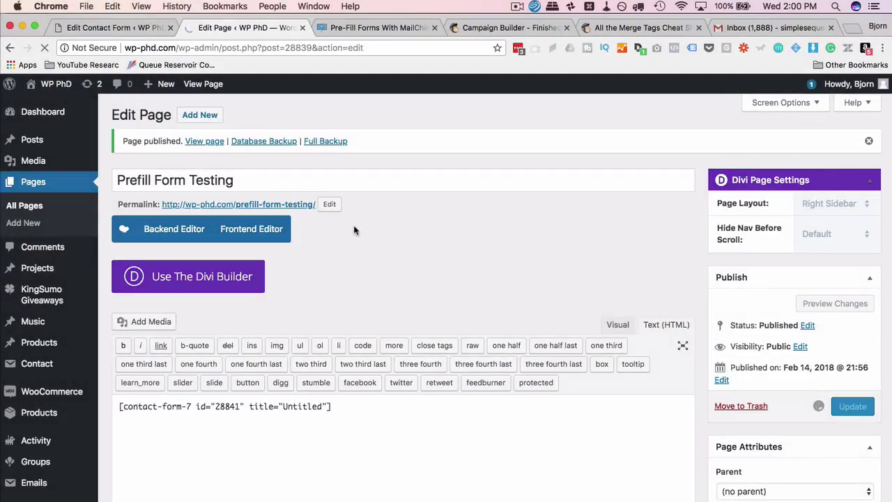
pyautogui.keyDown('super'); pyautogui.click(239, 204); pyautogui.keyUp('super')
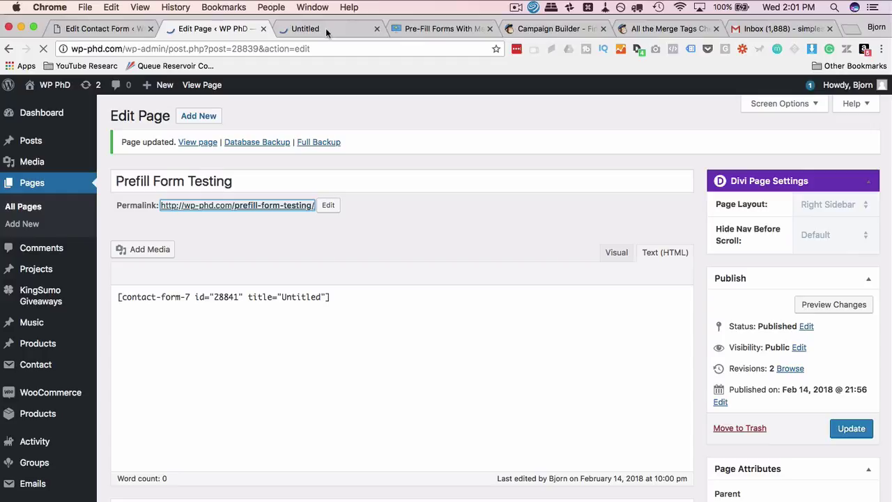
# - Switch to the live Prefill Form Testing page with its empty name, email, subject and message fields
pyautogui.click(325, 28)
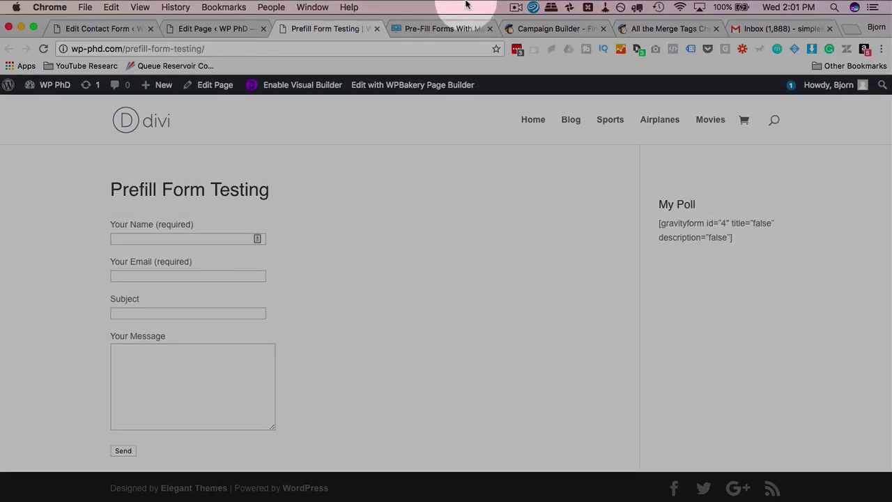
# - Copy the entire plain-text prefill script from the Pre-Fill Forms blog post, then return to the page editor
pyautogui.click(432, 28)
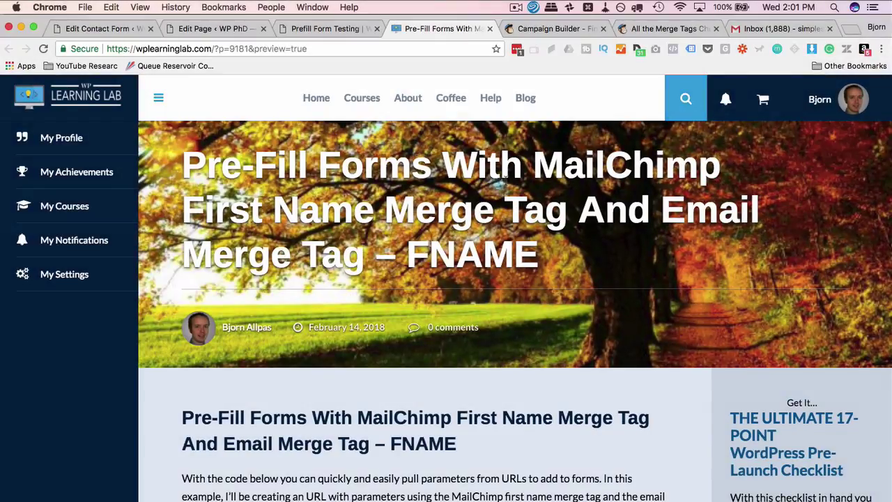
pyautogui.scroll(-10, 391, 315)
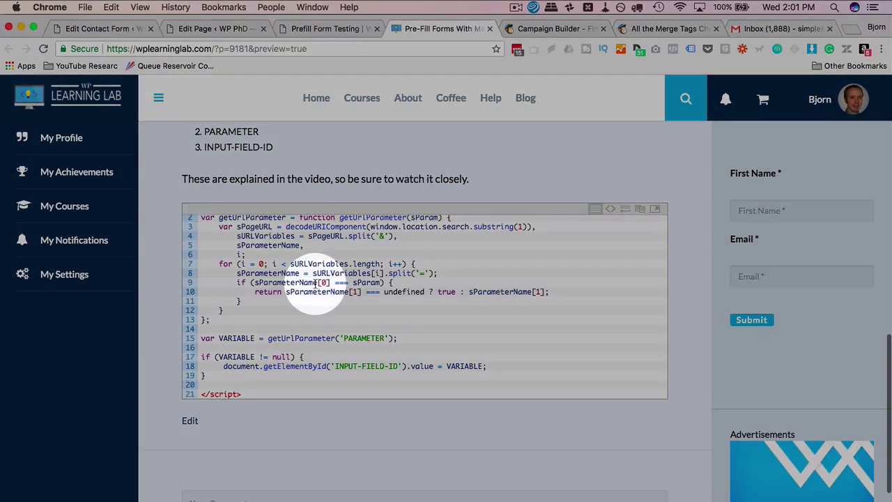
pyautogui.doubleClick(310, 293)
pyautogui.press('super+a')
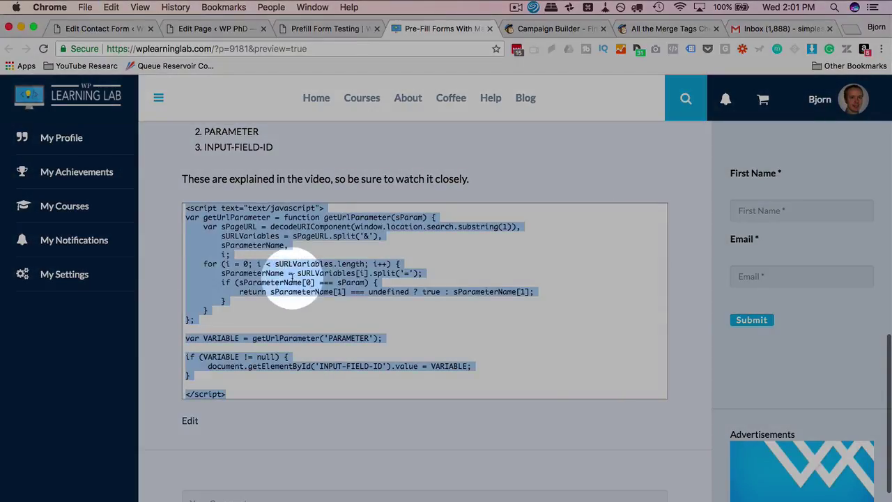
pyautogui.rightClick(295, 227)
pyautogui.click(310, 302)
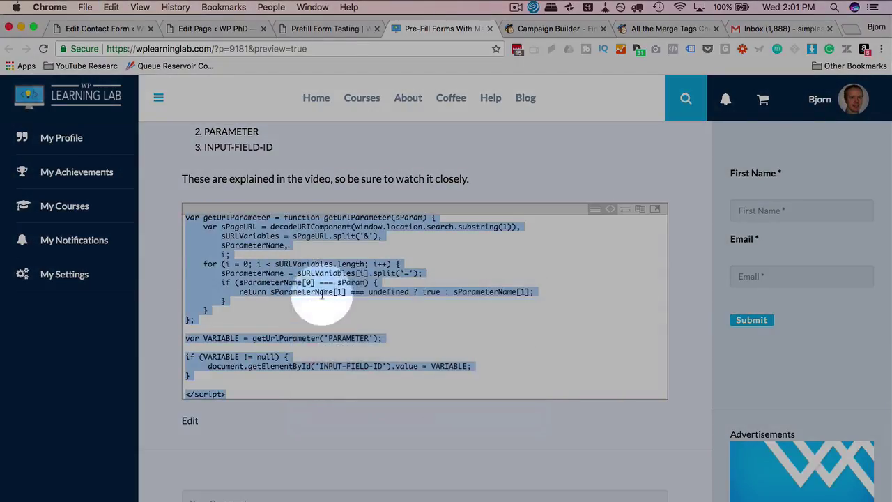
pyautogui.click(237, 29)
# - Paste the prefill script on the line below the contact form shortcode in the Text editor
pyautogui.scroll(-2, 367, 287)
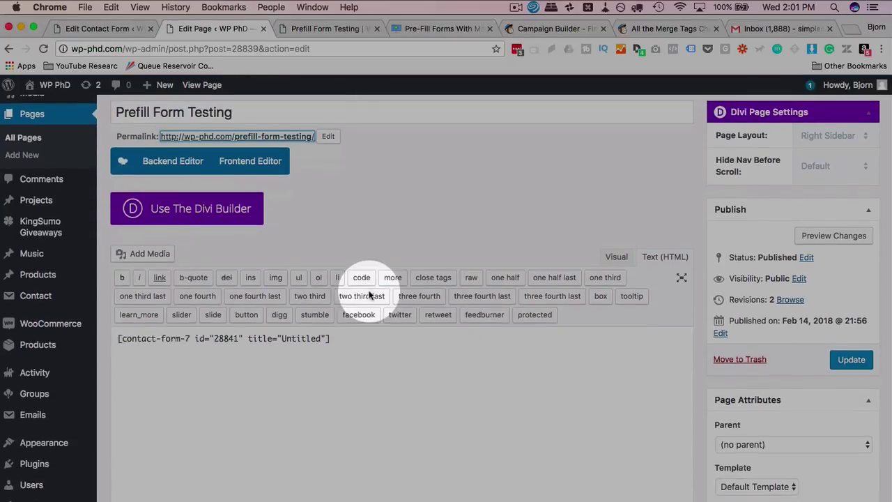
pyautogui.click(374, 361)
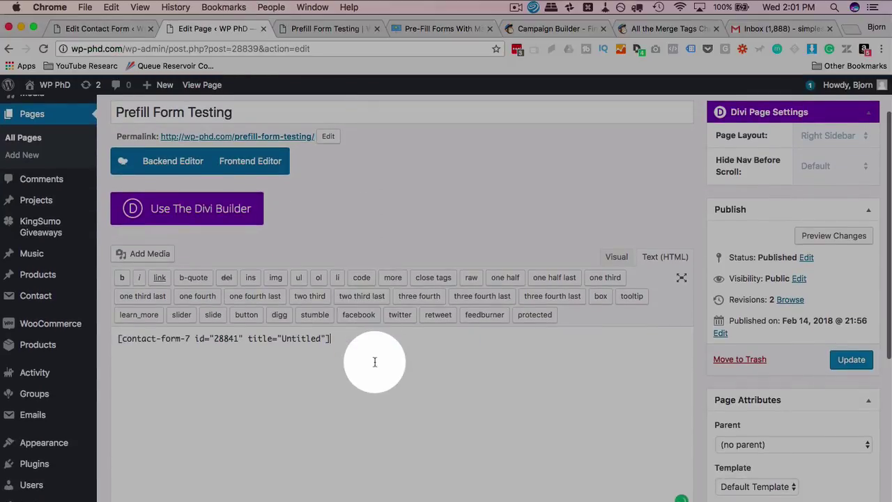
pyautogui.rightClick(317, 378)
pyautogui.click(370, 419)
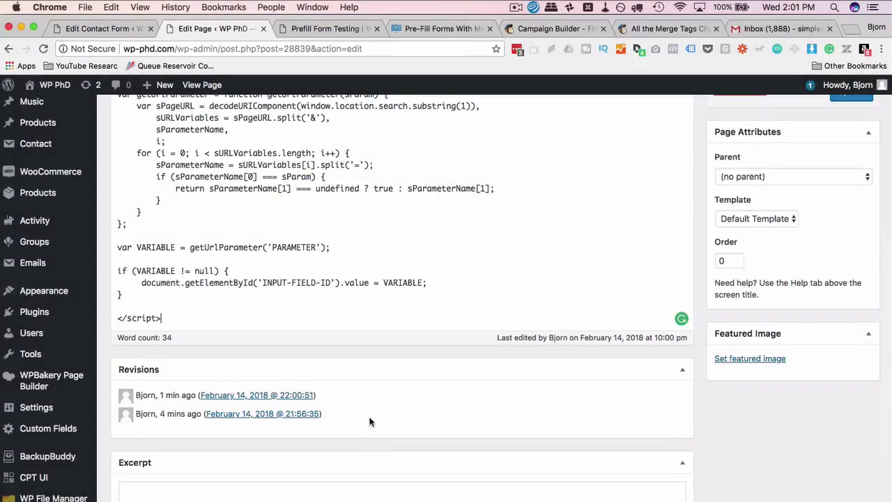
pyautogui.scroll(3, 383, 391)
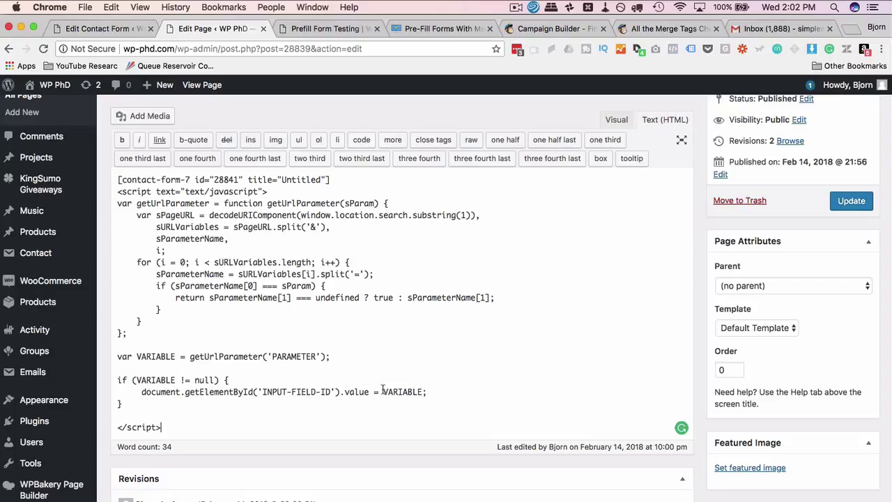
pyautogui.scroll(-1, 219, 330)
pyautogui.click(243, 335)
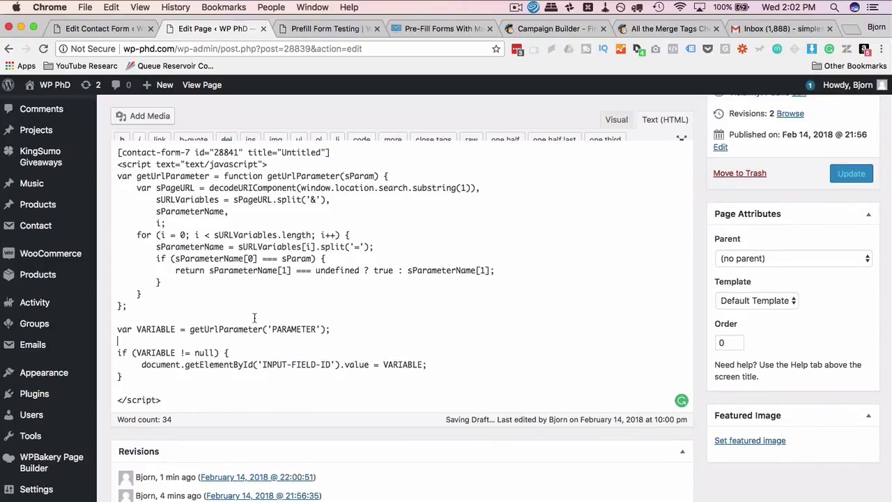
# - Point out the script's VARIABLE, PARAMETER and INPUT-FIELD-ID placeholders, then replace PARAMETER with 'fname'
pyautogui.doubleClick(152, 329)
pyautogui.doubleClick(414, 293)
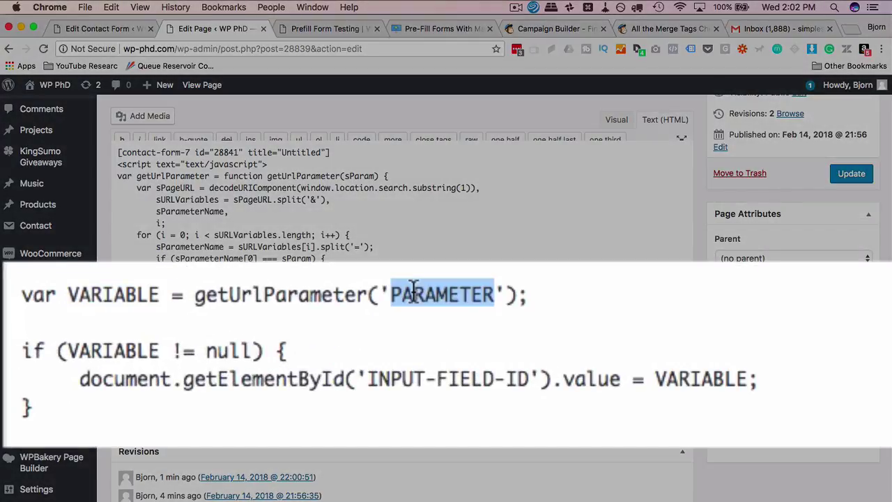
pyautogui.doubleClick(107, 350)
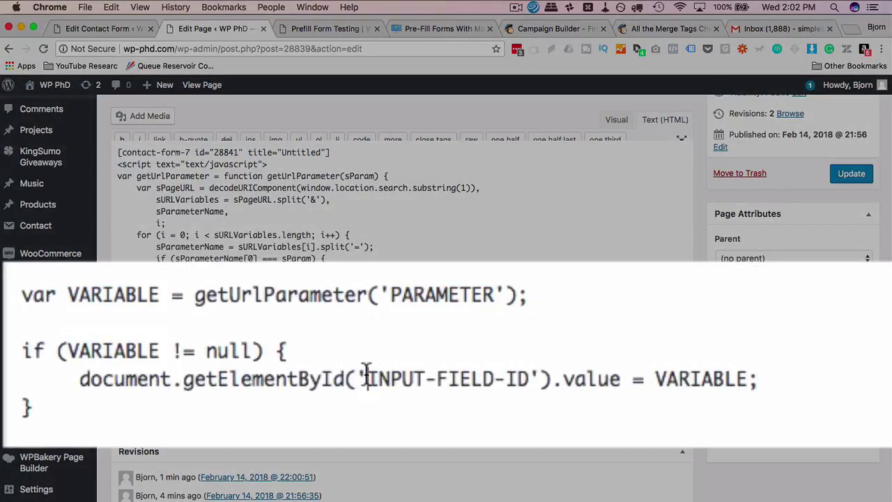
pyautogui.moveTo(365, 378); pyautogui.dragTo(530, 378)
pyautogui.doubleClick(679, 379)
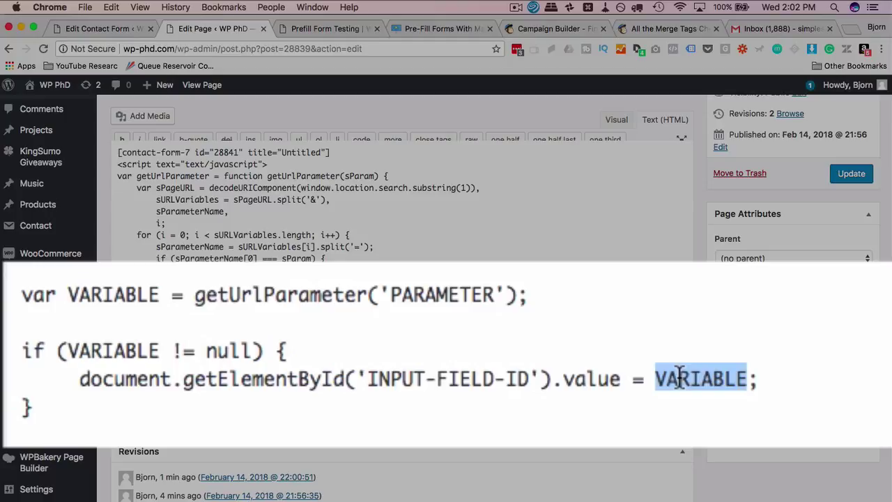
pyautogui.click(424, 294)
pyautogui.doubleClick(424, 294)
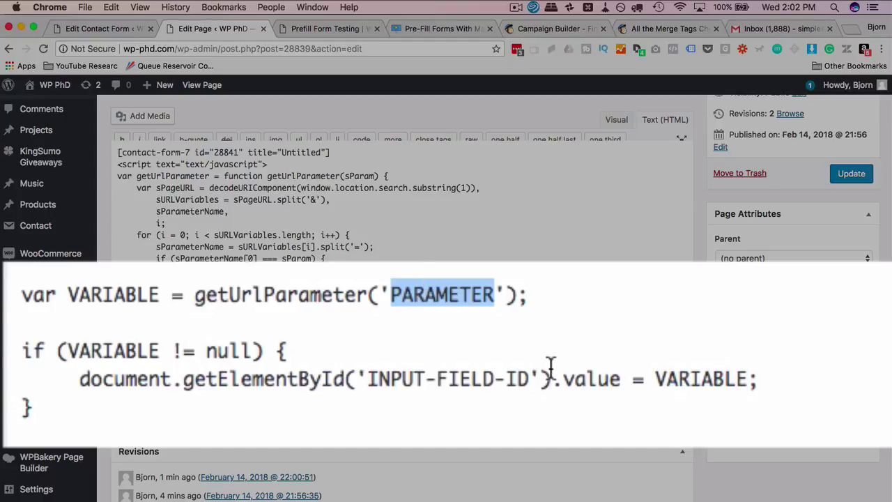
pyautogui.write('fname')
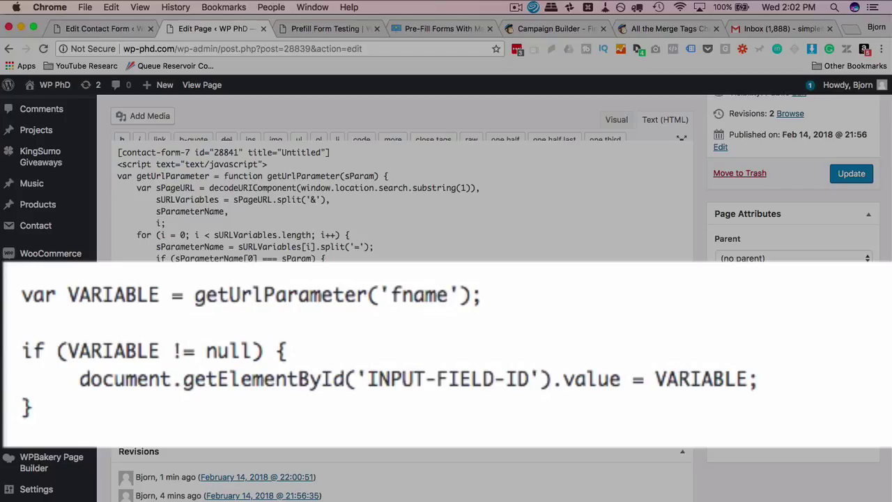
# - Rename the first VARIABLE to subscriberFirstName and copy that name
pyautogui.doubleClick(120, 294)
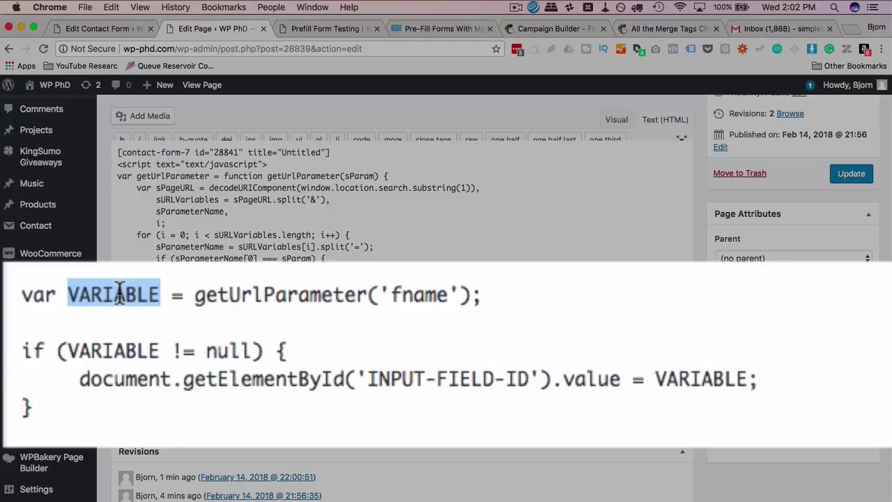
pyautogui.write('subscirber')
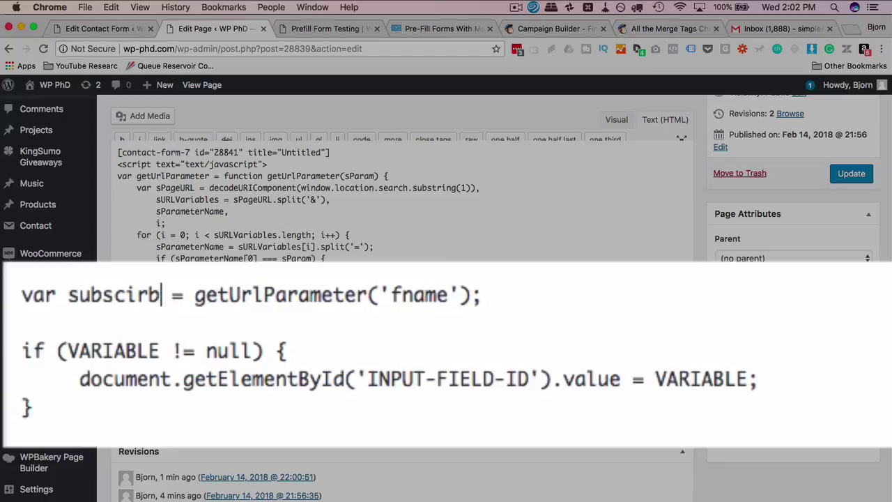
pyautogui.press('BackSpace')
pyautogui.press('BackSpace')
pyautogui.press('BackSpace')
pyautogui.press('BackSpace')
pyautogui.press('BackSpace')
pyautogui.write('riberFirstna')
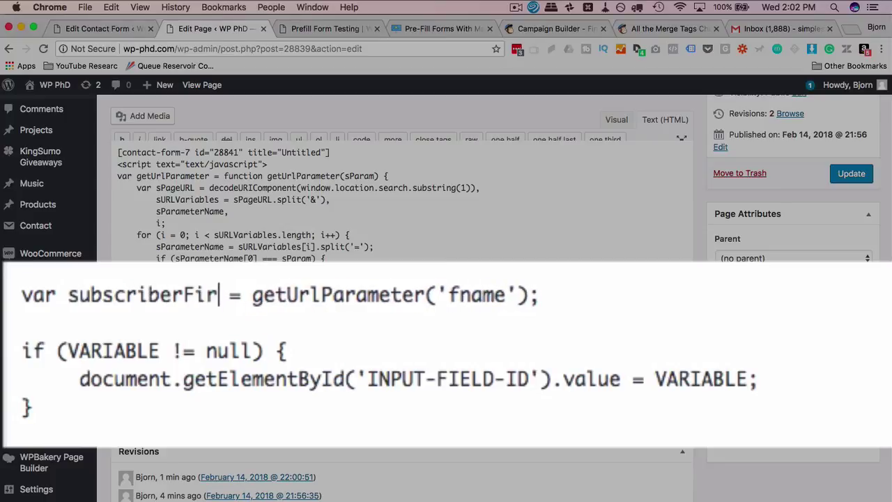
pyautogui.press('BackSpace')
pyautogui.press('BackSpace')
pyautogui.write('Name')
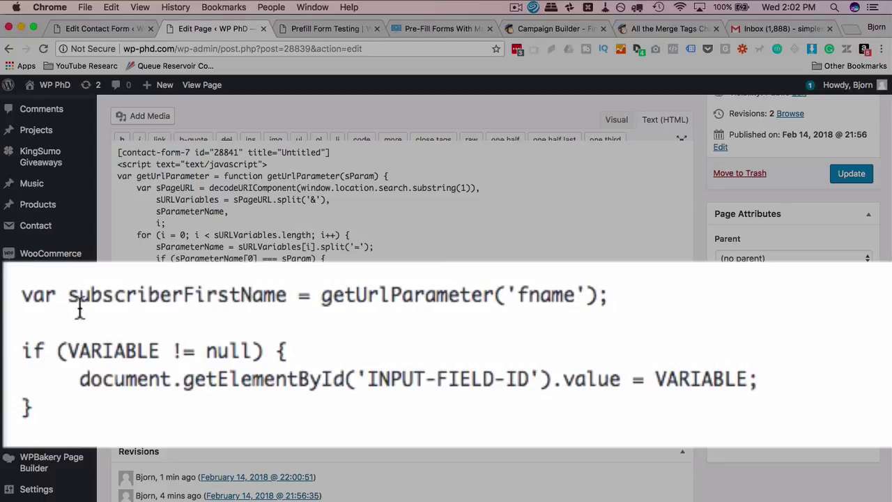
pyautogui.doubleClick(162, 298)
pyautogui.rightClick(197, 294)
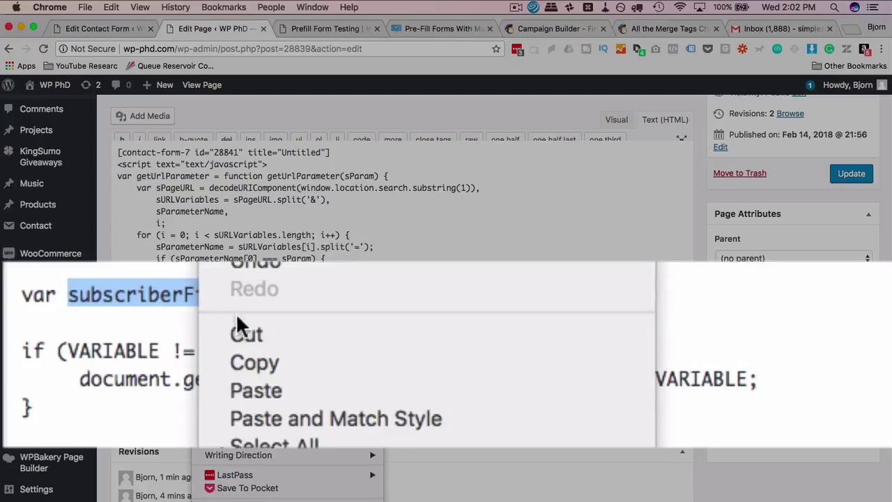
pyautogui.click(247, 359)
# - Paste subscriberFirstName over the VARIABLE placeholders in the null check and the value assignment
pyautogui.doubleClick(104, 347)
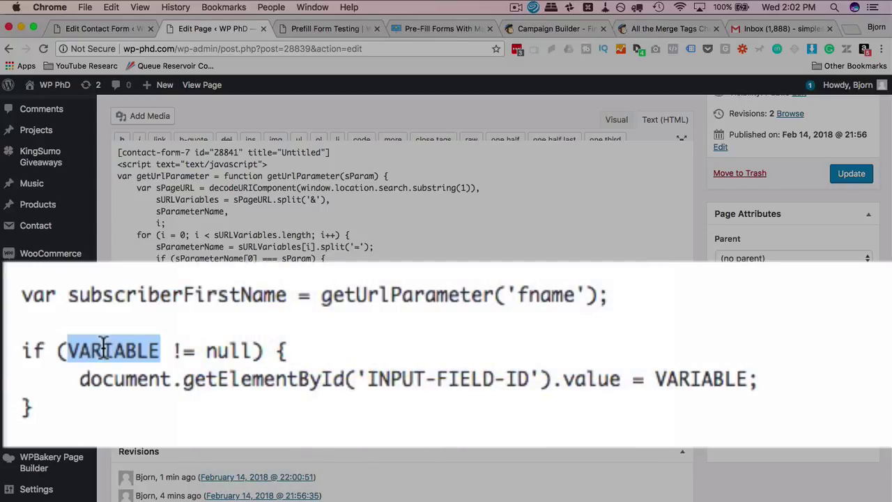
pyautogui.rightClick(102, 344)
pyautogui.click(167, 388)
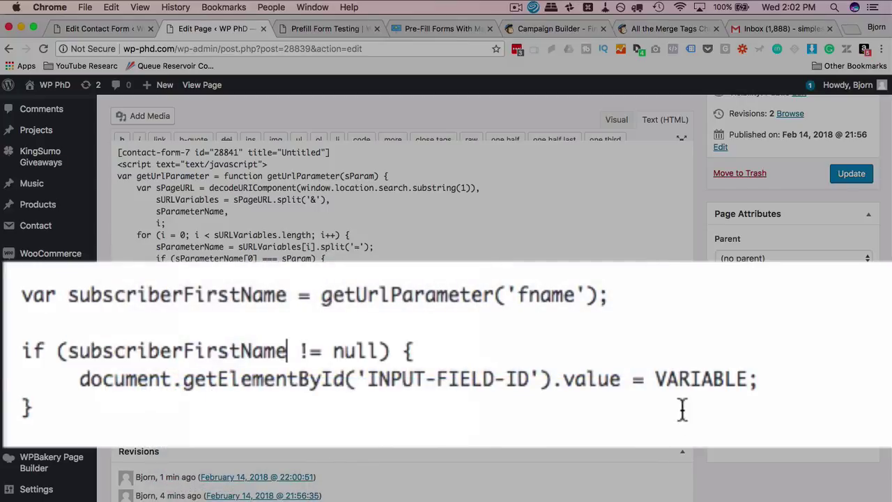
pyautogui.doubleClick(709, 379)
pyautogui.rightClick(709, 378)
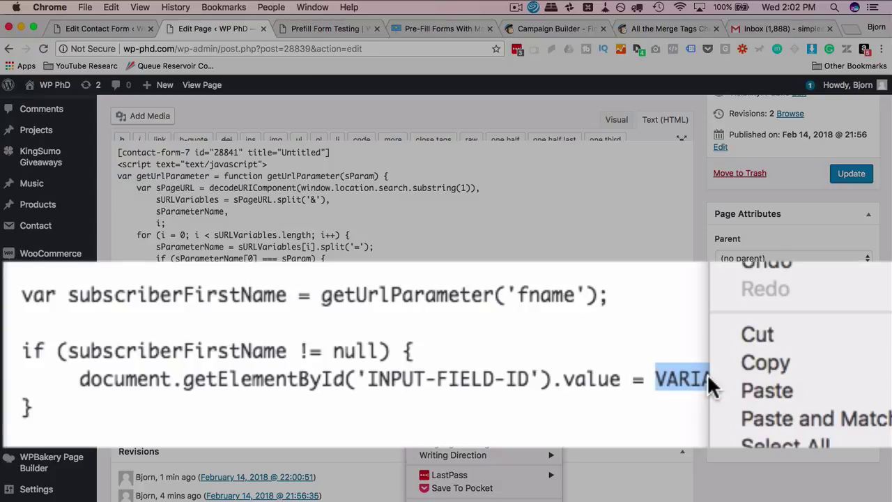
pyautogui.click(756, 387)
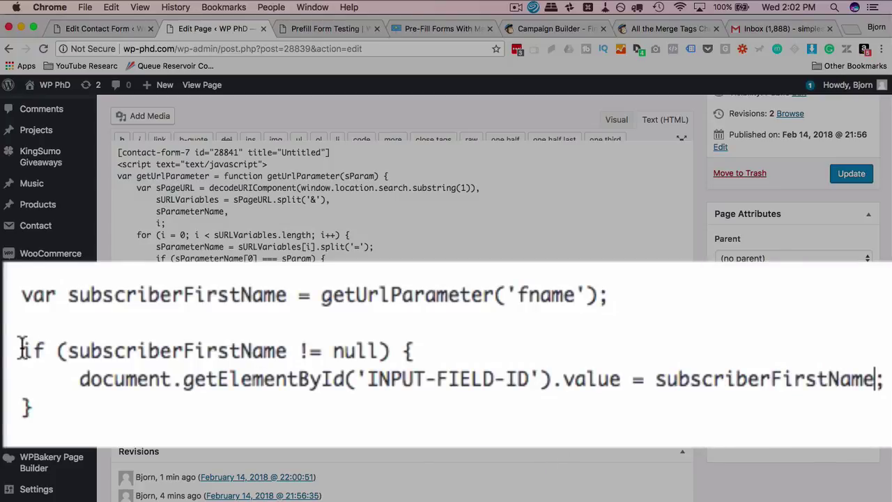
pyautogui.doubleClick(185, 349)
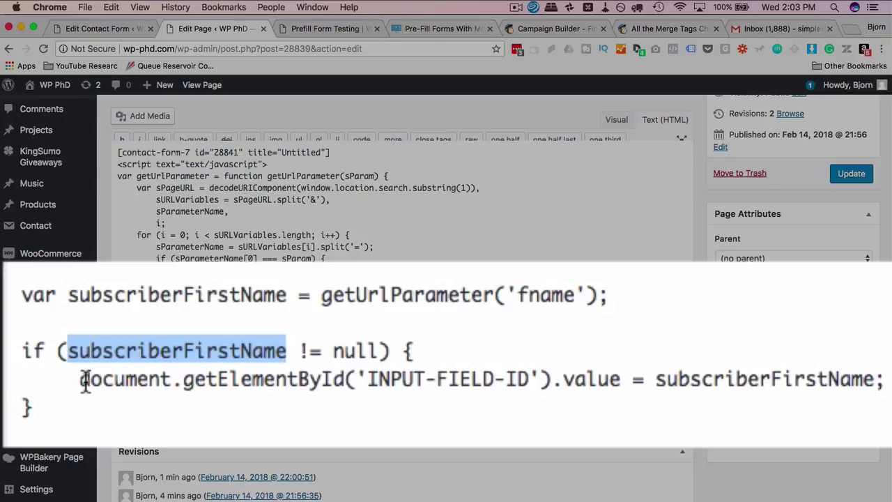
pyautogui.moveTo(81, 380); pyautogui.dragTo(888, 397)
pyautogui.click(886, 380)
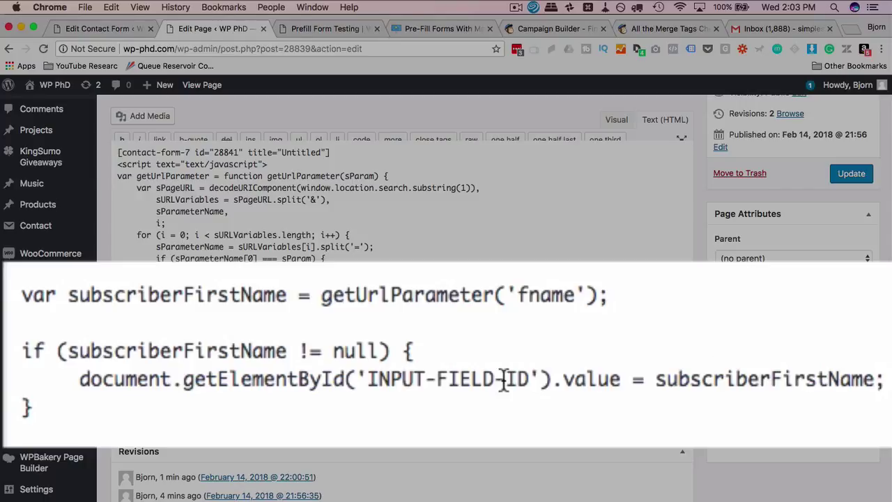
# - Replace INPUT-FIELD-ID with the firstName id copied from the contact form template
pyautogui.moveTo(368, 379); pyautogui.dragTo(531, 367)
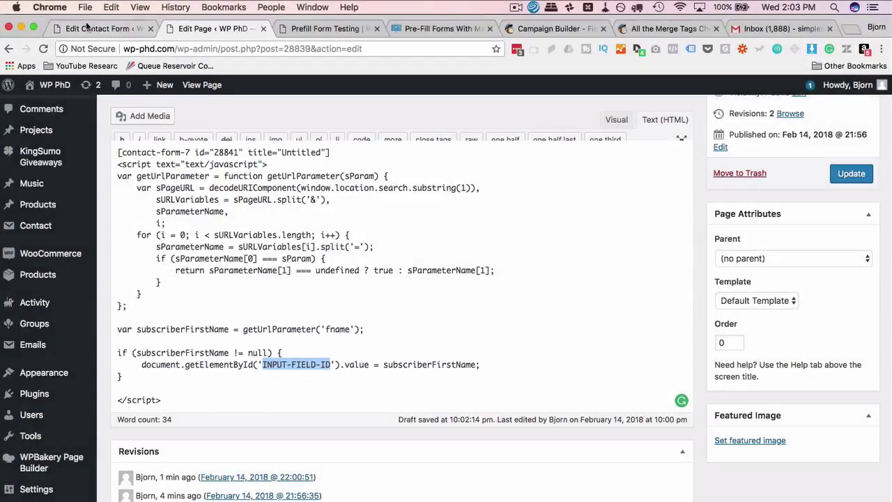
pyautogui.hotkey('ctrl', 'shift', 'Tab')
pyautogui.scroll(-1, 302, 445)
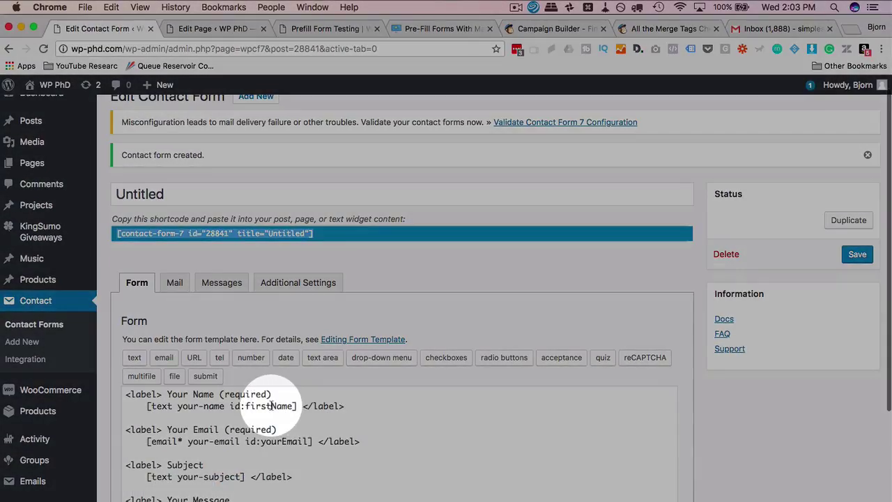
pyautogui.moveTo(230, 405); pyautogui.dragTo(292, 406)
pyautogui.rightClick(272, 405)
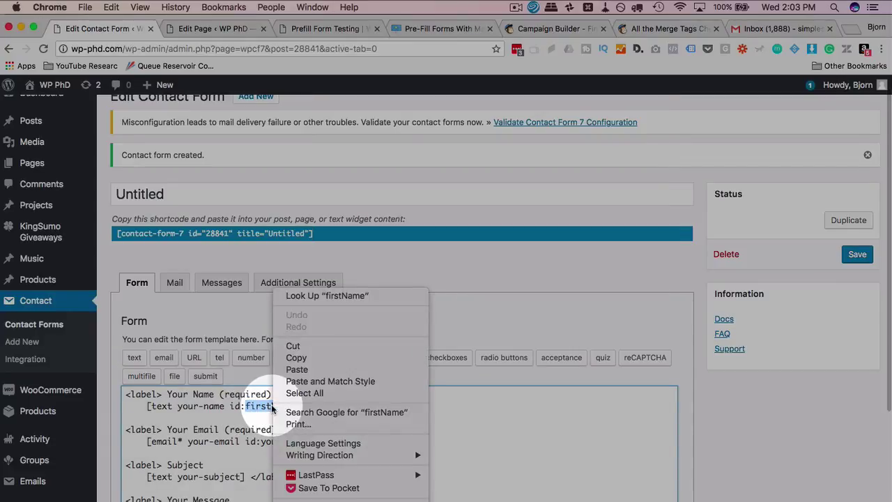
pyautogui.click(297, 358)
pyautogui.click(223, 29)
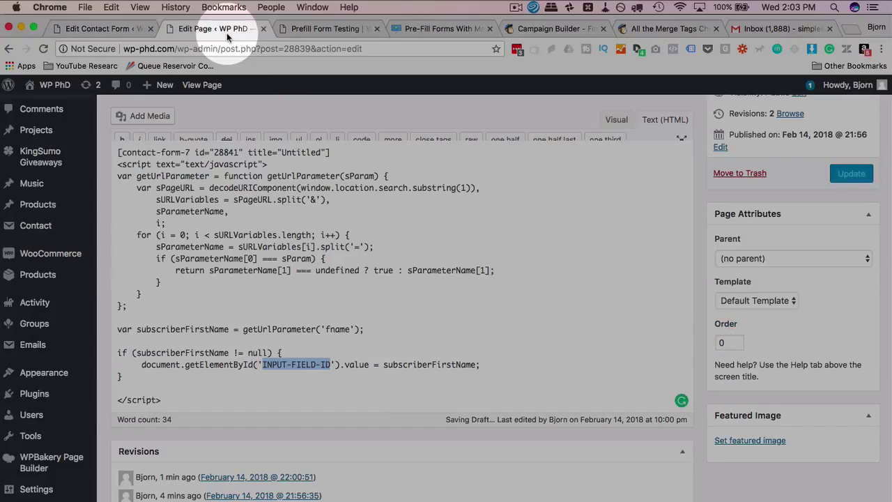
pyautogui.rightClick(300, 364)
pyautogui.click(306, 368)
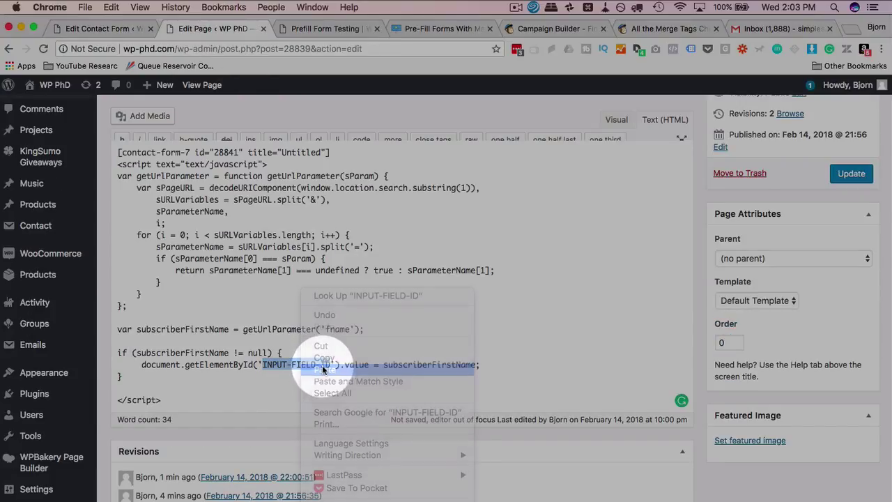
pyautogui.scroll(-1, 206, 356)
pyautogui.moveTo(215, 354); pyautogui.dragTo(40, 295)
pyautogui.click(239, 301)
# - Duplicate the var line as subscriberEmail, reading the 'email' URL parameter
pyautogui.click(376, 300)
pyautogui.rightClick(143, 301)
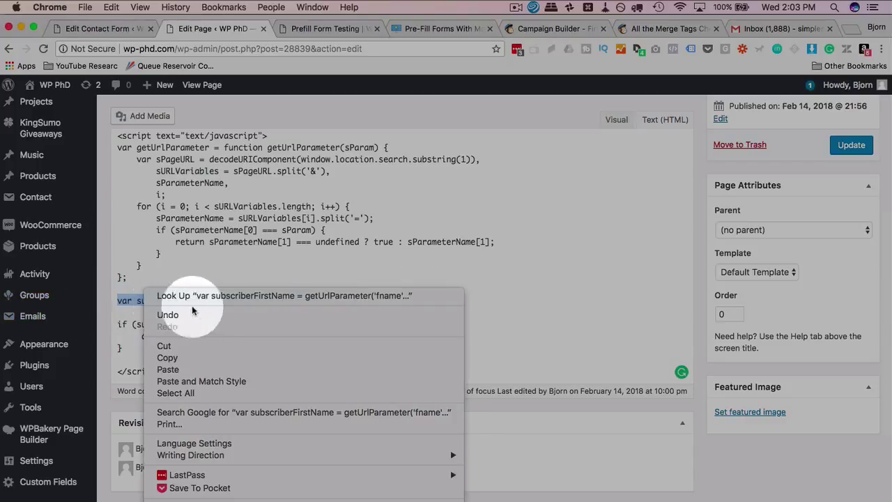
pyautogui.click(198, 360)
pyautogui.click(372, 305)
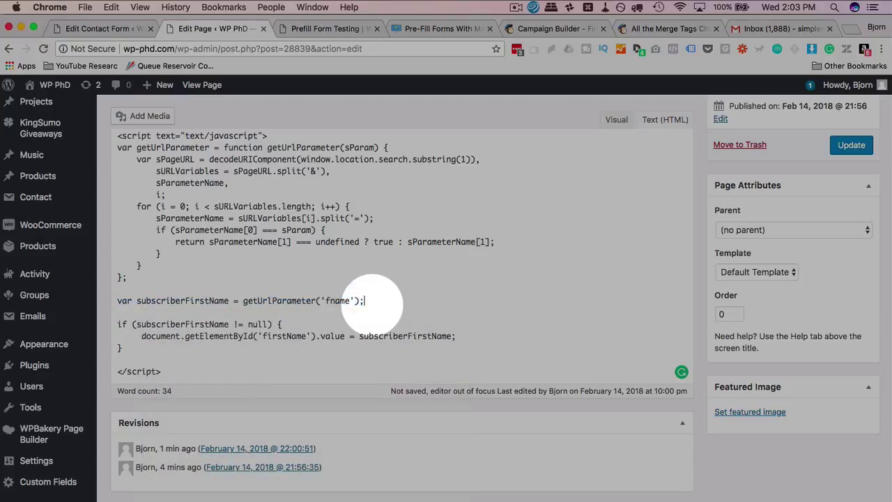
pyautogui.press('Return')
pyautogui.rightClick(336, 309)
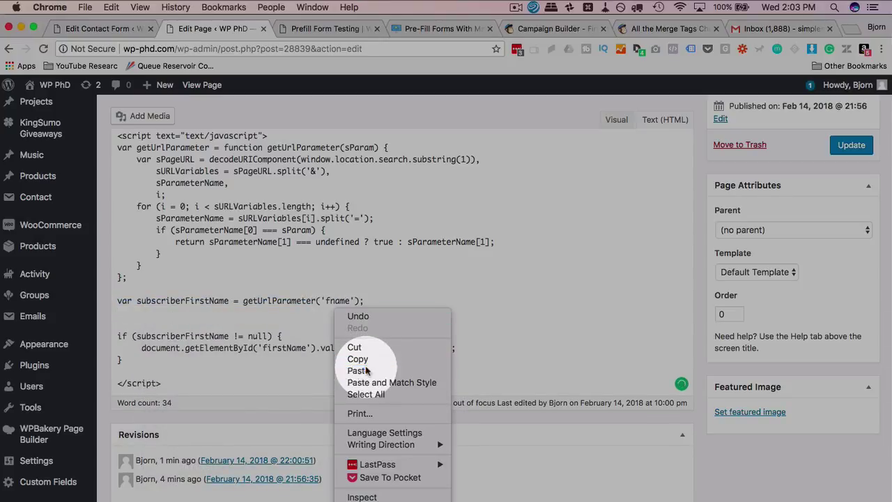
pyautogui.click(358, 370)
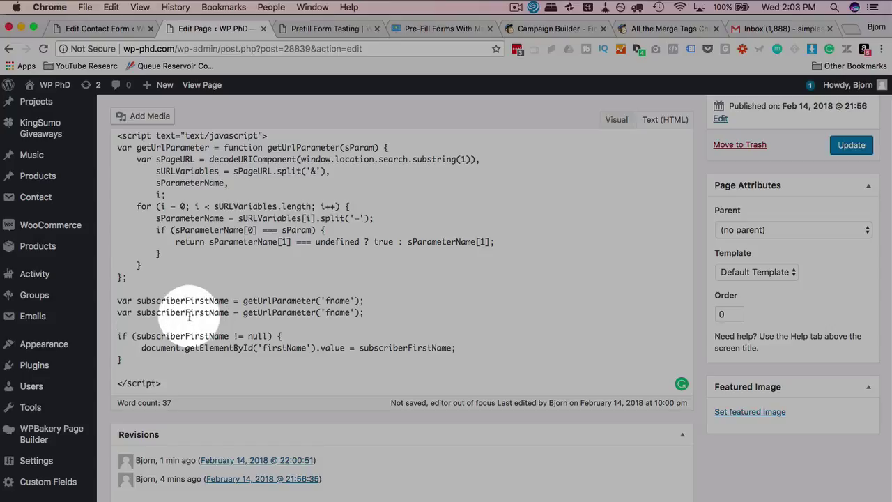
pyautogui.moveTo(185, 313); pyautogui.dragTo(230, 313)
pyautogui.write('Email')
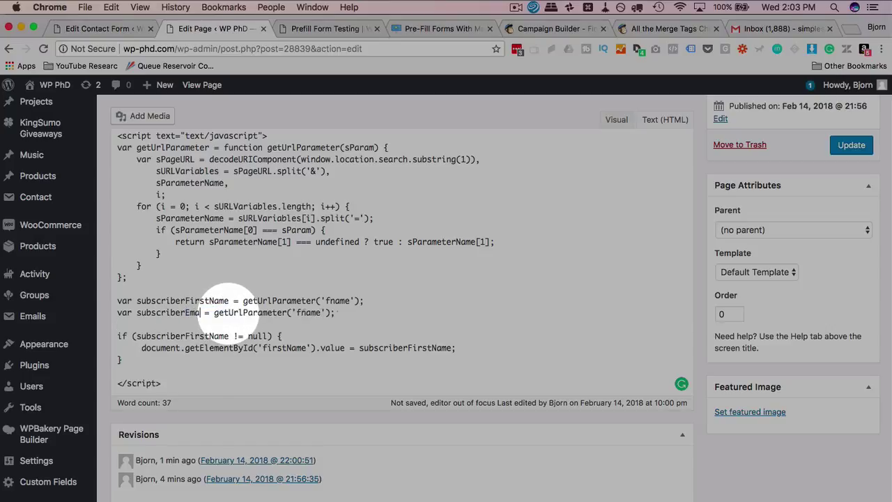
pyautogui.doubleClick(152, 314)
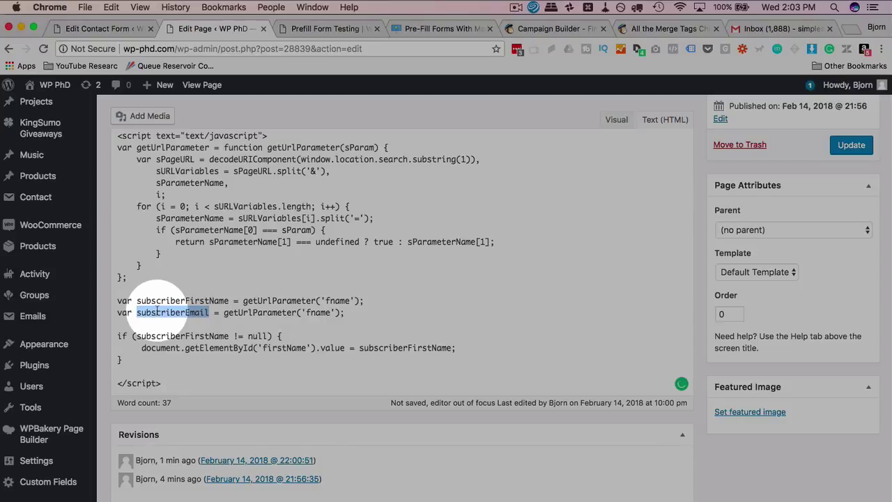
pyautogui.doubleClick(313, 313)
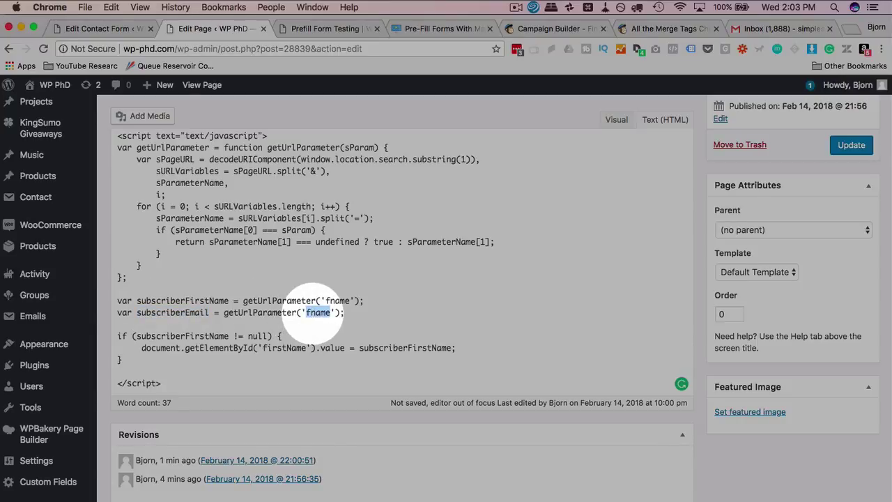
pyautogui.write('email')
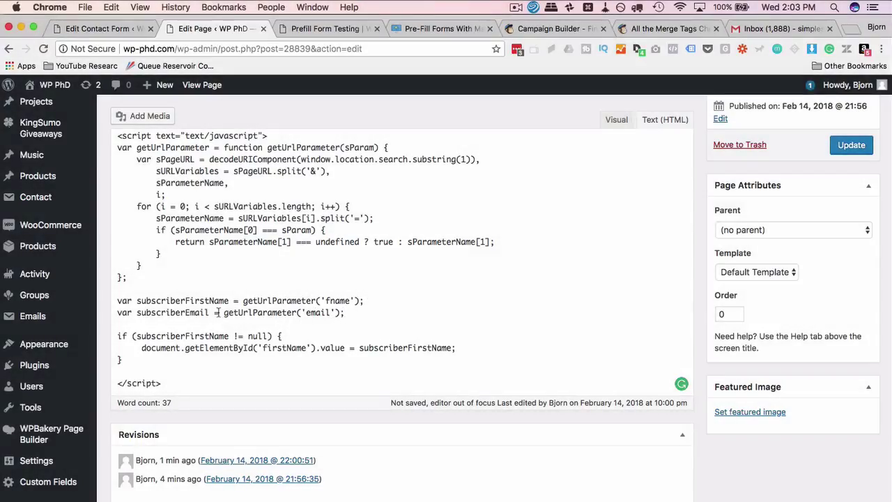
# - Copy the subscriberEmail name and select the whole firstName if block
pyautogui.doubleClick(199, 313)
pyautogui.rightClick(199, 313)
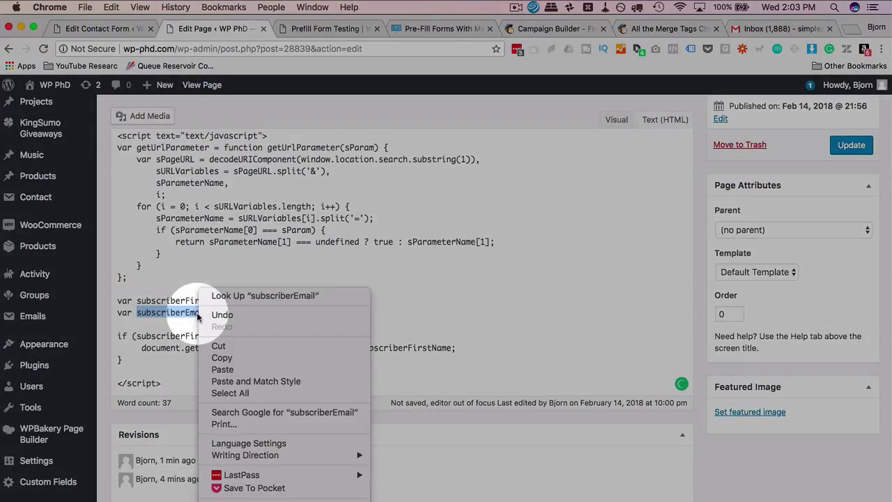
pyautogui.click(222, 357)
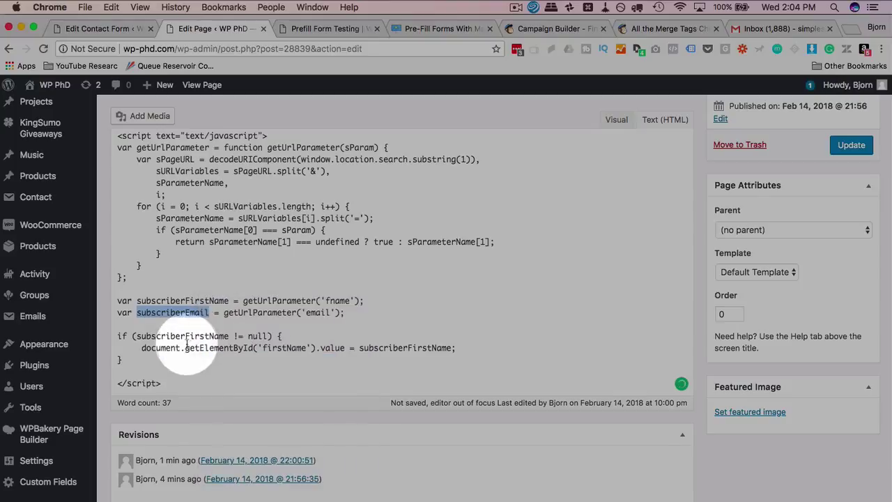
pyautogui.doubleClick(174, 336)
pyautogui.rightClick(175, 336)
pyautogui.press('Escape')
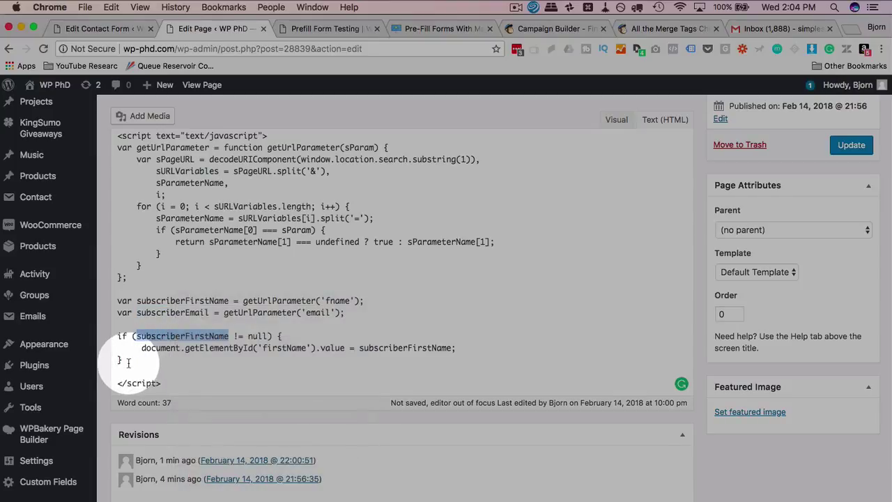
pyautogui.moveTo(122, 359); pyautogui.dragTo(117, 336)
# - Paste a copy of the firstName if block beneath the original
pyautogui.rightClick(122, 360)
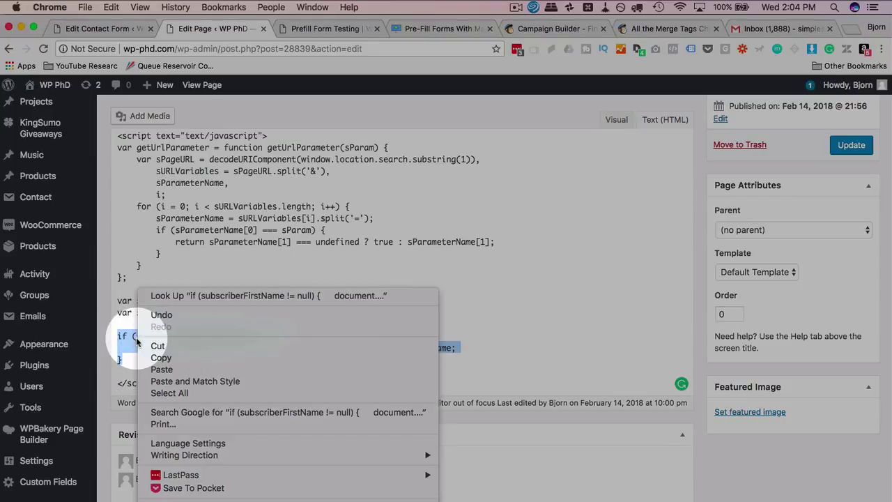
pyautogui.click(144, 404)
pyautogui.click(123, 360)
pyautogui.press('Return')
pyautogui.press('Return')
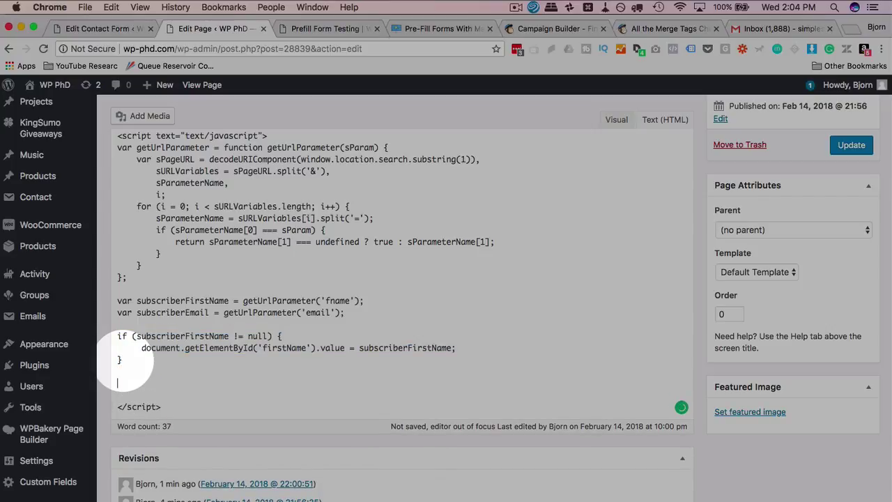
pyautogui.rightClick(129, 380)
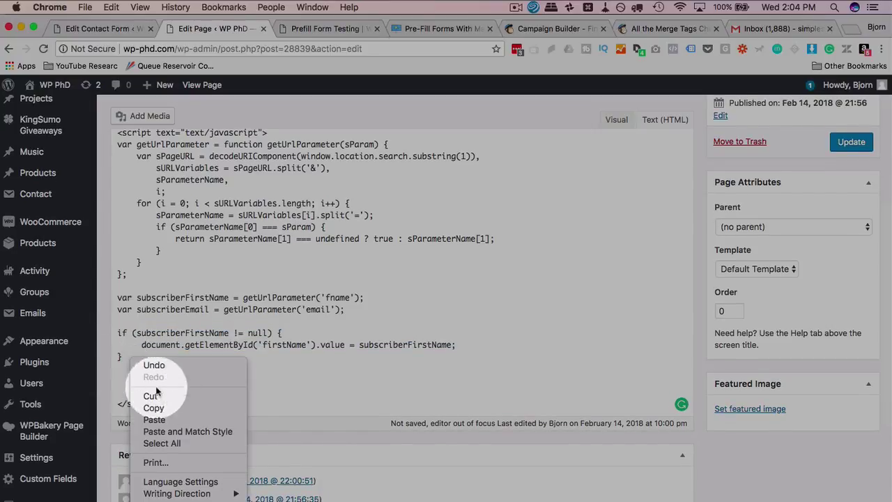
pyautogui.click(147, 417)
pyautogui.scroll(-2, 200, 282)
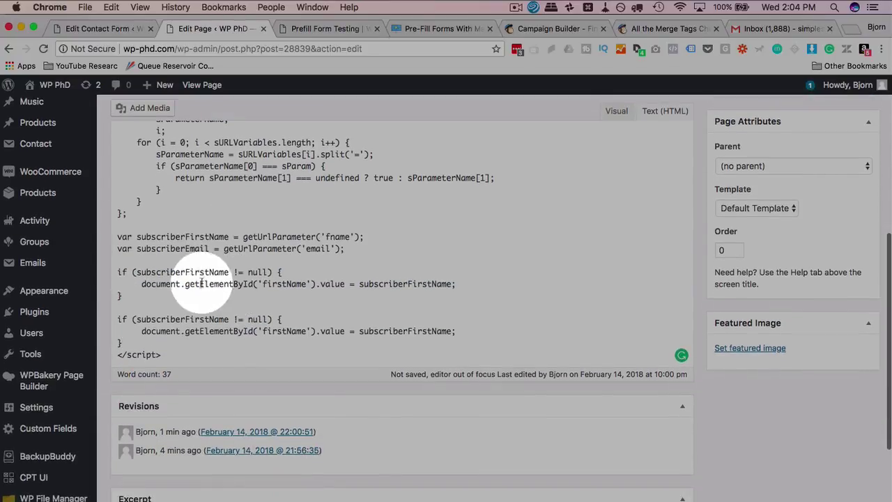
# - Replace subscriberFirstName with subscriberEmail in the copied block's condition and assignment
pyautogui.doubleClick(175, 249)
pyautogui.rightClick(174, 248)
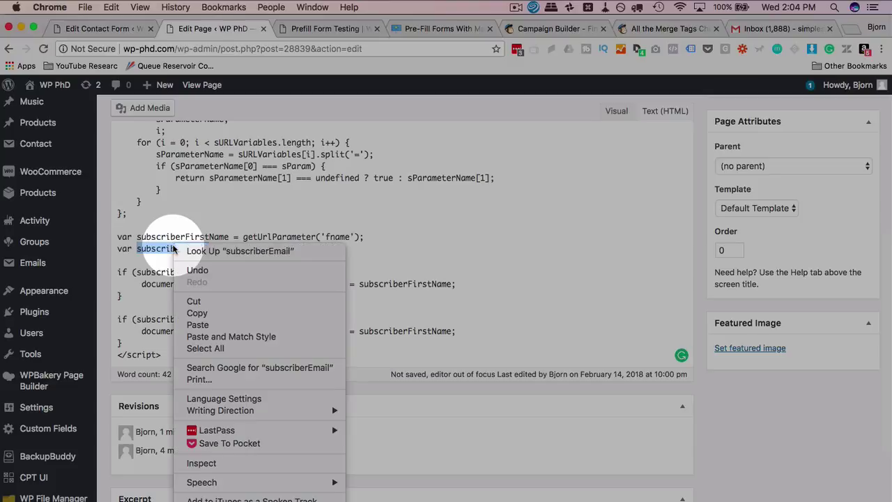
pyautogui.click(197, 312)
pyautogui.doubleClick(179, 320)
pyautogui.rightClick(179, 321)
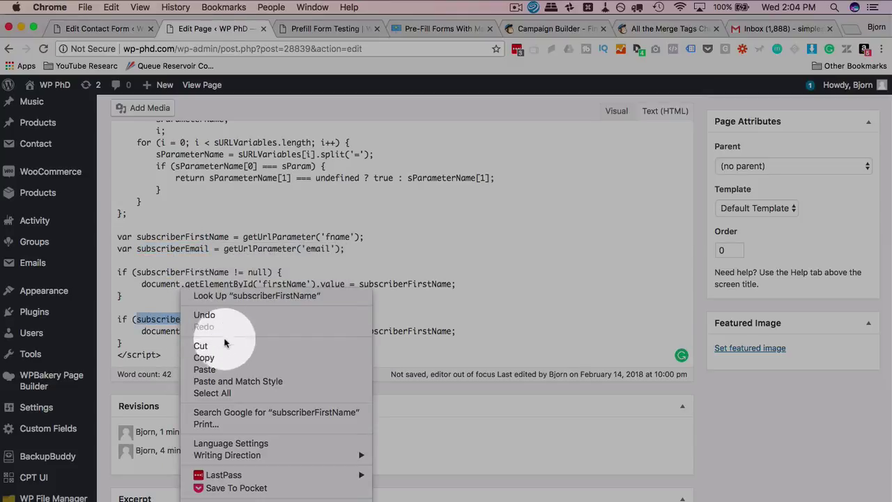
pyautogui.click(216, 369)
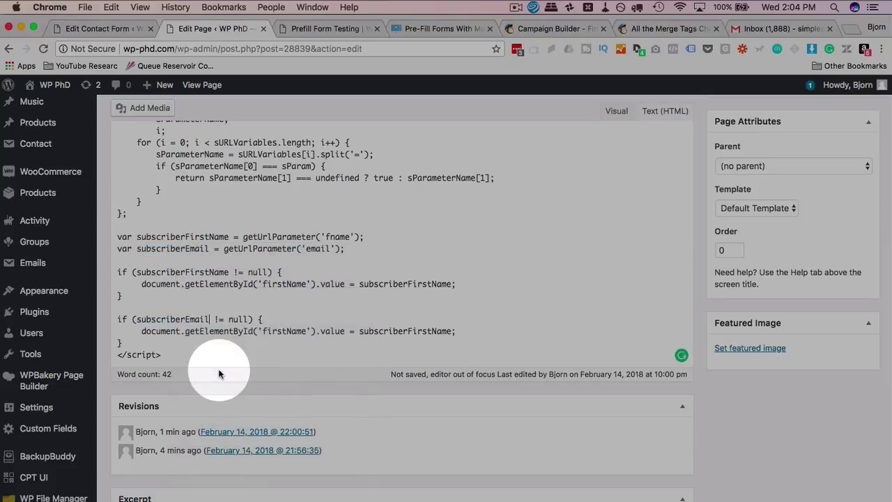
pyautogui.doubleClick(385, 331)
pyautogui.rightClick(385, 331)
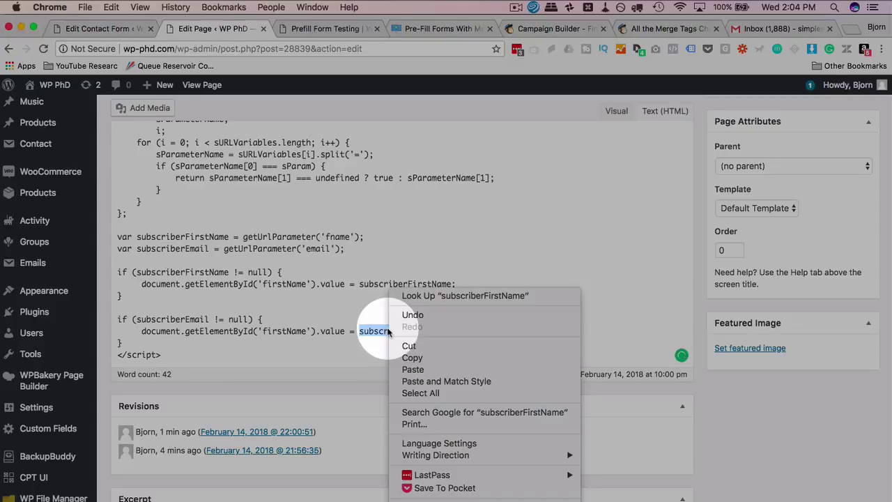
pyautogui.click(421, 370)
# - Replace the copied block's firstName id with yourEmail taken from the contact form
pyautogui.doubleClick(287, 331)
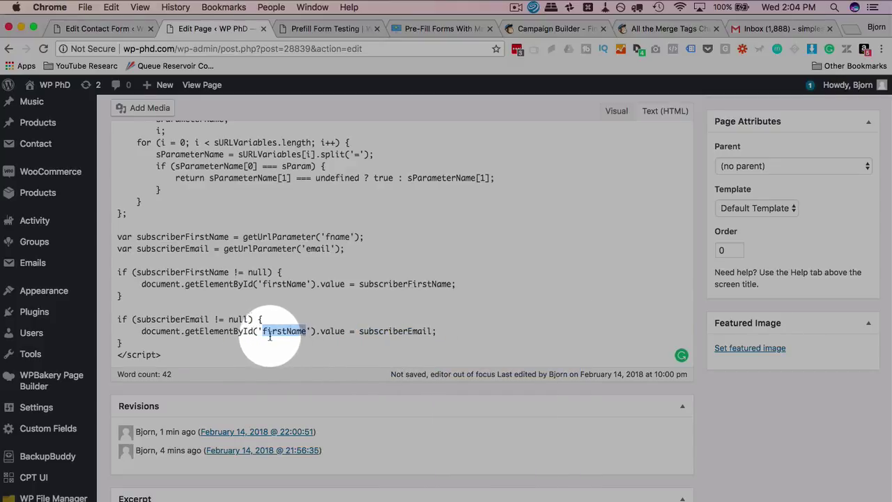
pyautogui.click(101, 29)
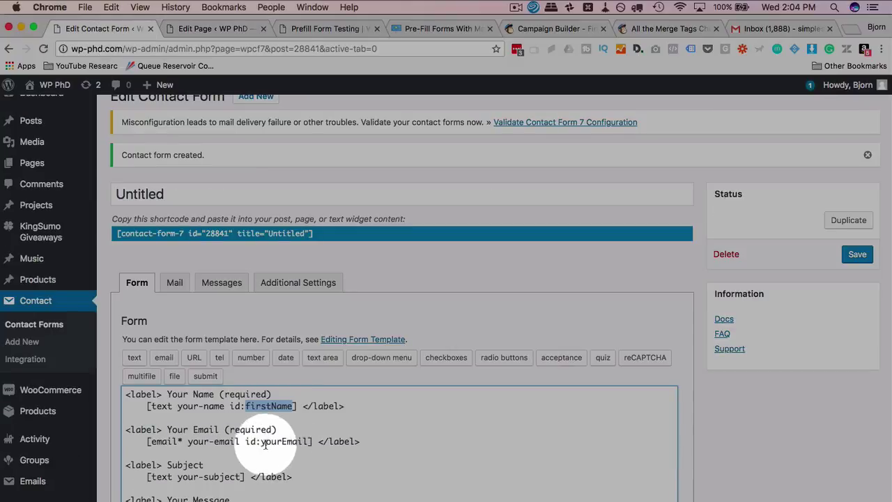
pyautogui.doubleClick(284, 441)
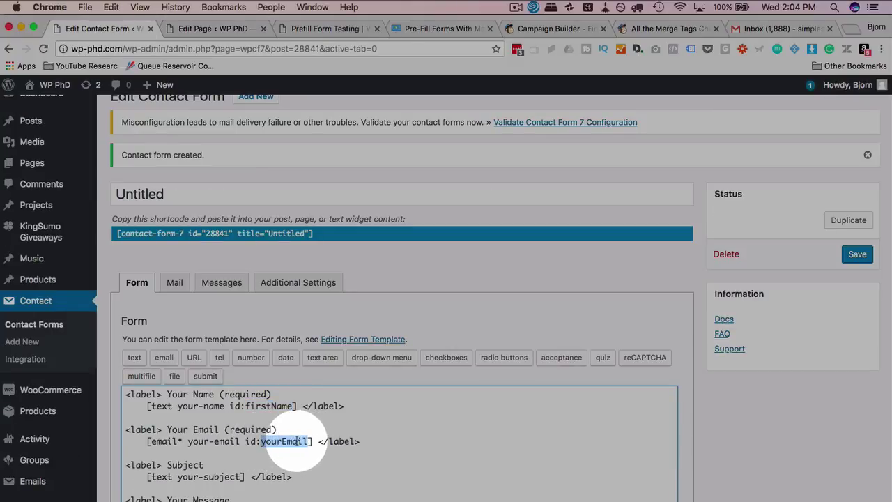
pyautogui.rightClick(298, 441)
pyautogui.click(360, 357)
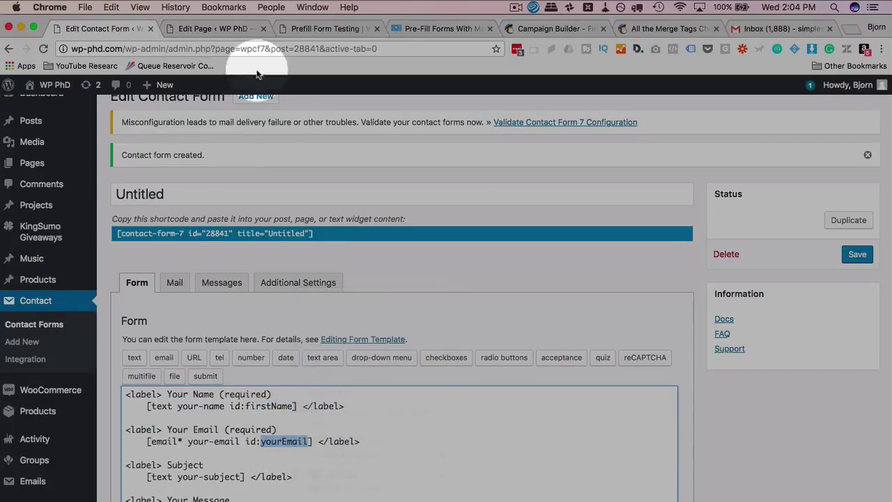
pyautogui.click(237, 28)
pyautogui.rightClick(283, 331)
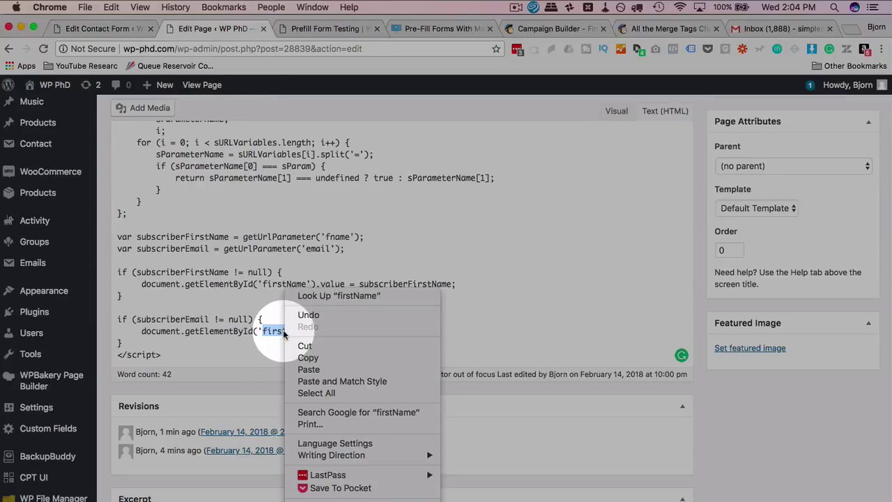
pyautogui.click(522, 381)
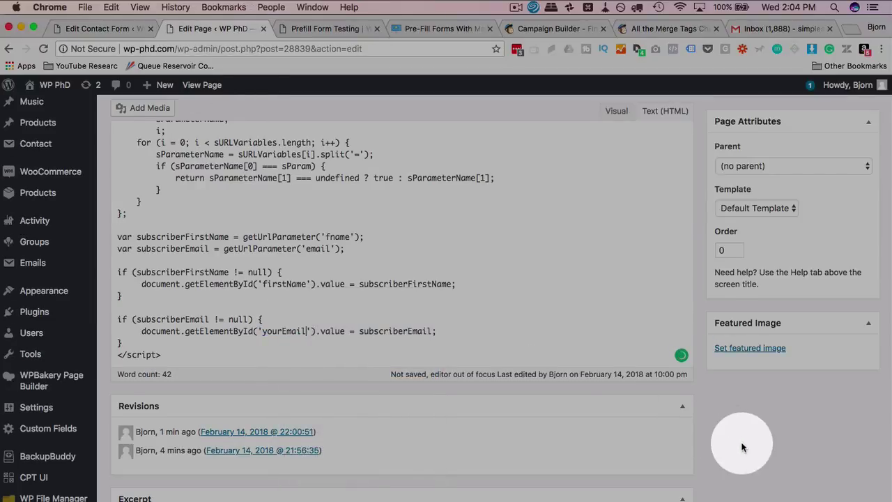
# - Update the page with the prefill script and reload the live Prefill Form Testing page
pyautogui.scroll(5, 738, 418)
pyautogui.click(840, 340)
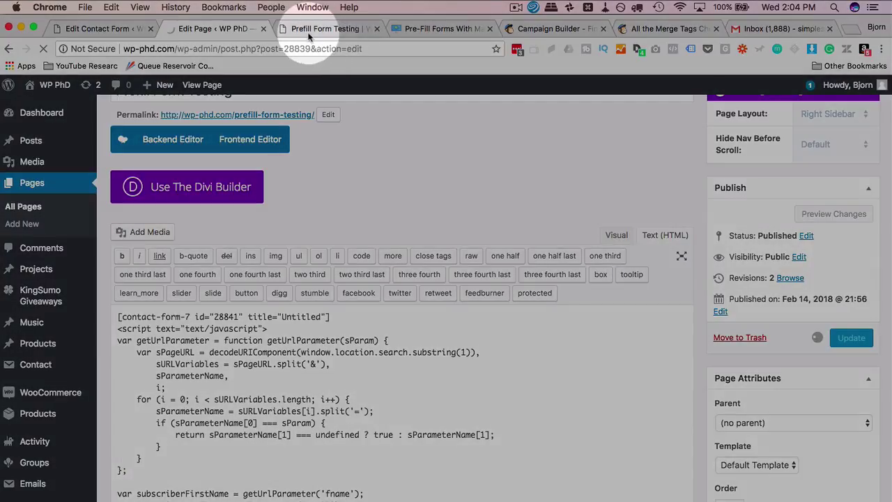
pyautogui.click(309, 33)
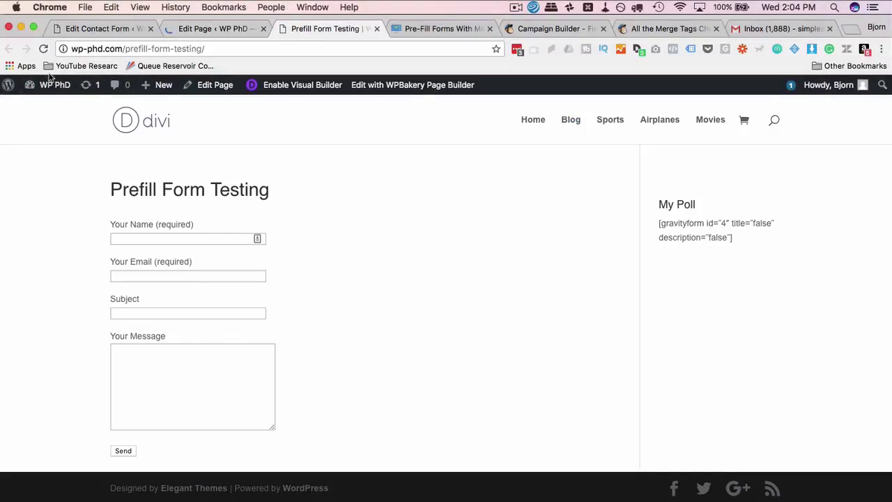
pyautogui.click(43, 49)
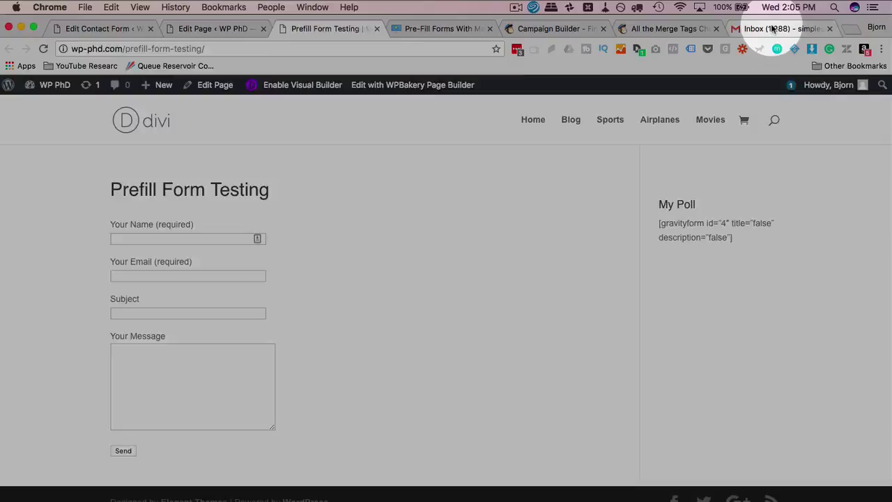
# - Open the Prefill Testing email from the Gmail inbox
pyautogui.click(759, 28)
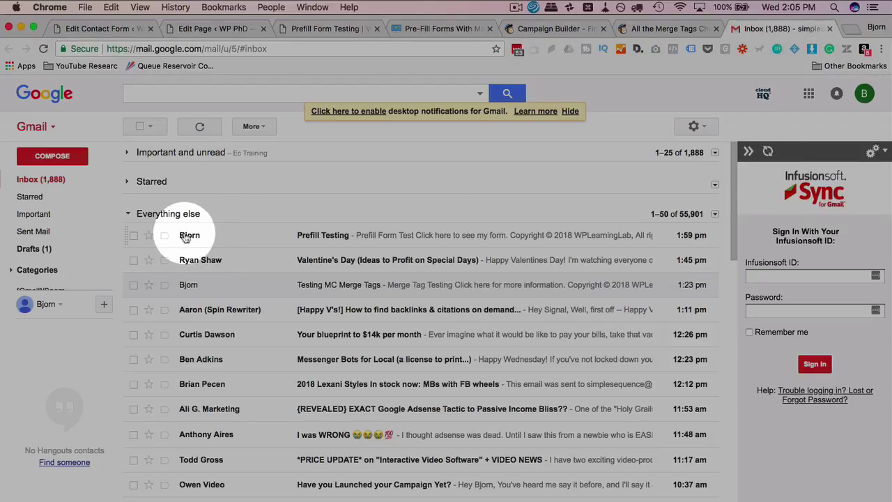
pyautogui.click(369, 232)
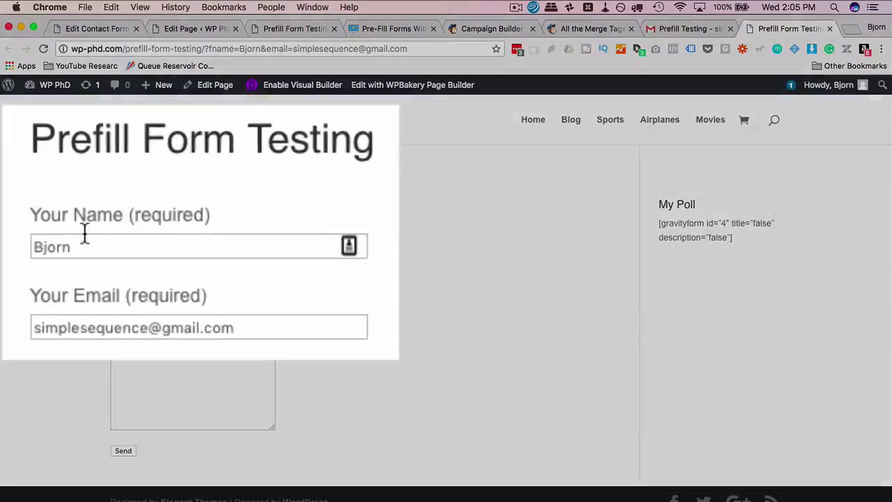
# - Check the currently prefilled Your Name and email fields on the form
pyautogui.click(122, 238)
pyautogui.press('Escape')
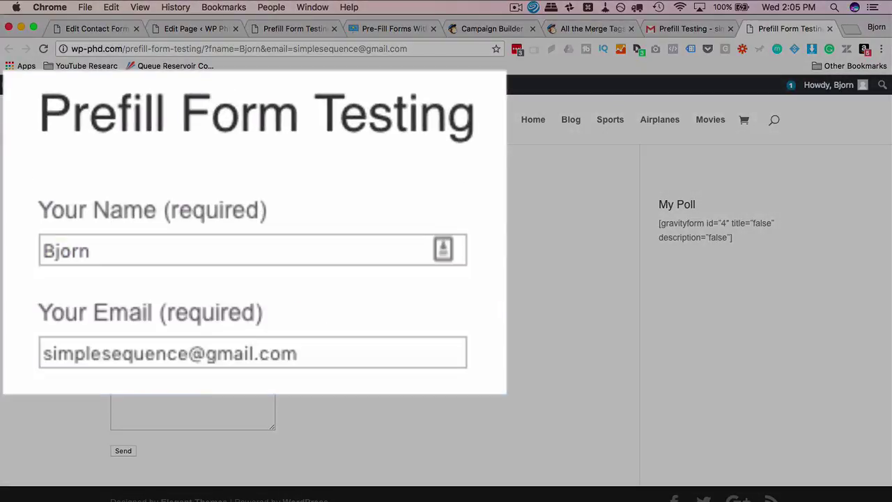
pyautogui.doubleClick(94, 354)
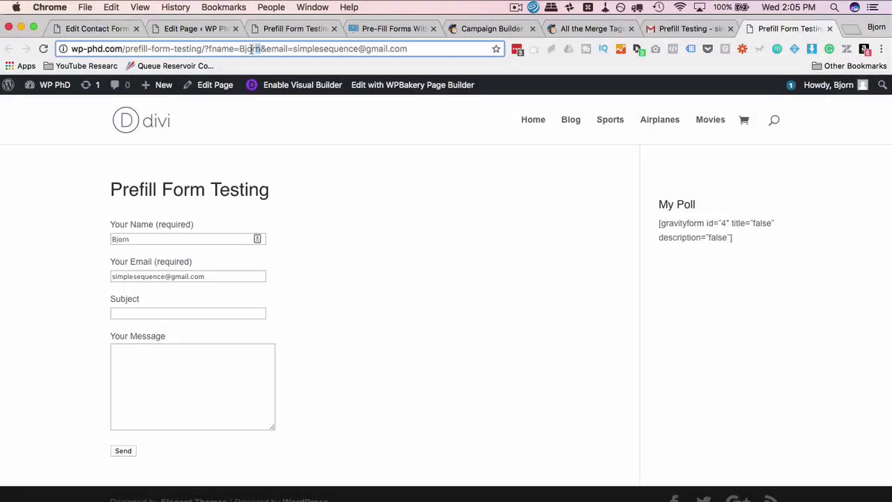
# - Change the address's fname to a sample name and email to a test address, then reload
pyautogui.doubleClick(249, 49)
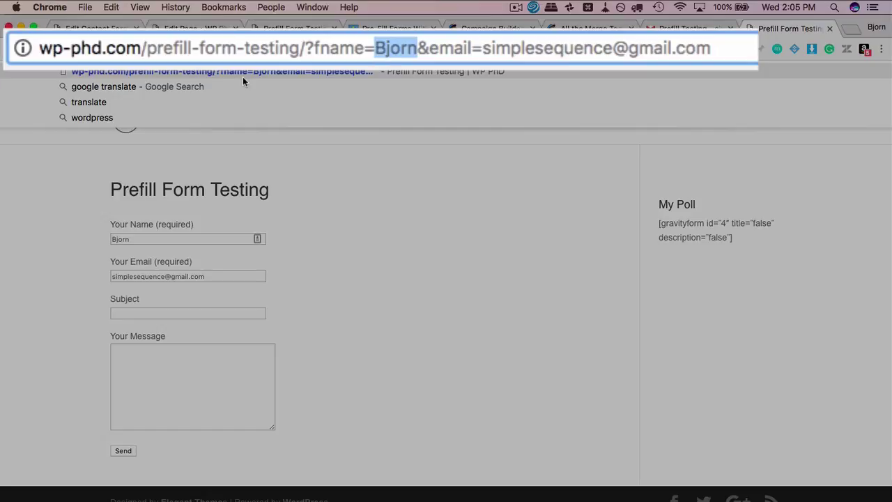
pyautogui.write('Jane')
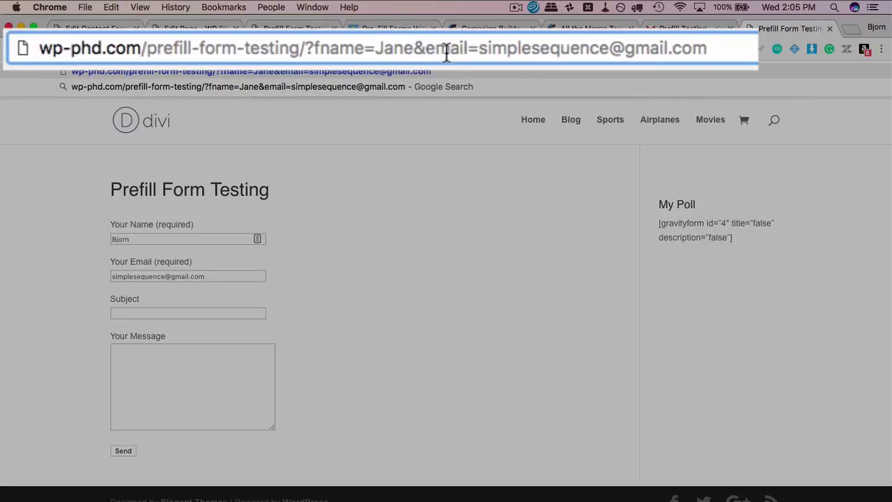
pyautogui.moveTo(477, 48); pyautogui.dragTo(706, 48)
pyautogui.press('BackSpace')
pyautogui.write('jane@ja')
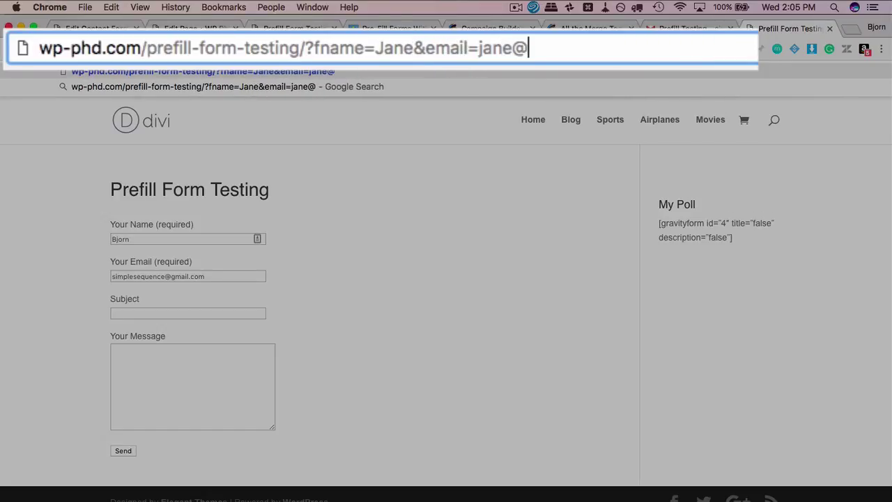
pyautogui.write('ne.com')
pyautogui.press('Return')
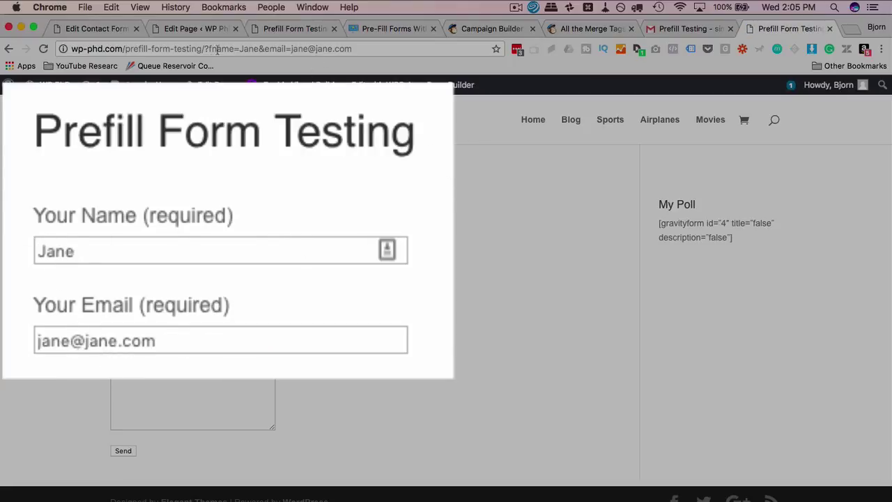
# - Strip the fname and email query string and reload wp-phd.com/prefill-form-testing/
pyautogui.moveTo(204, 48); pyautogui.dragTo(383, 49)
pyautogui.press('BackSpace')
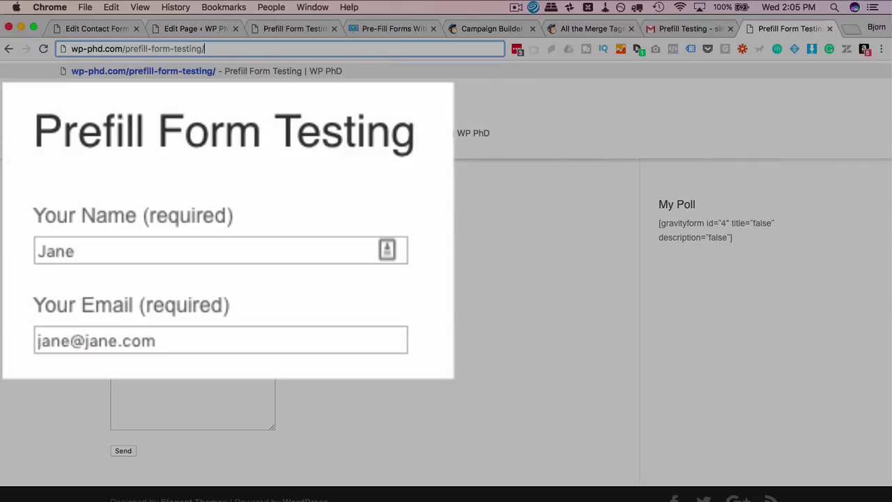
pyautogui.press('Return')
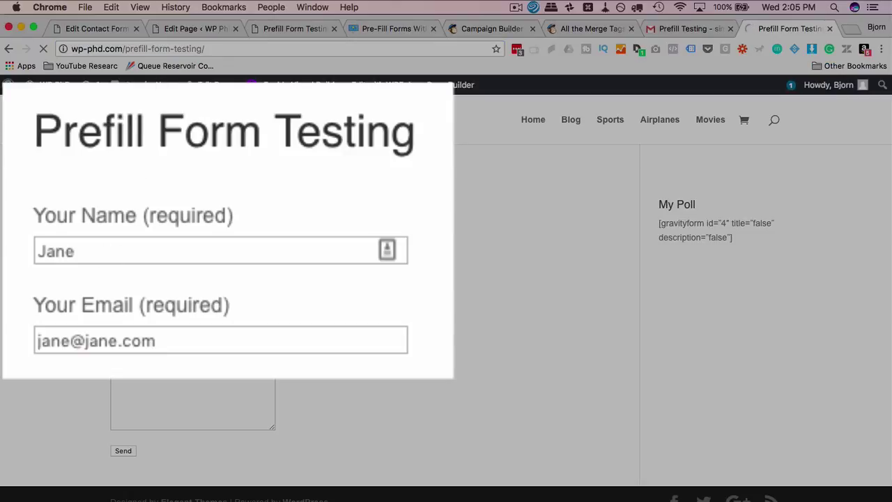